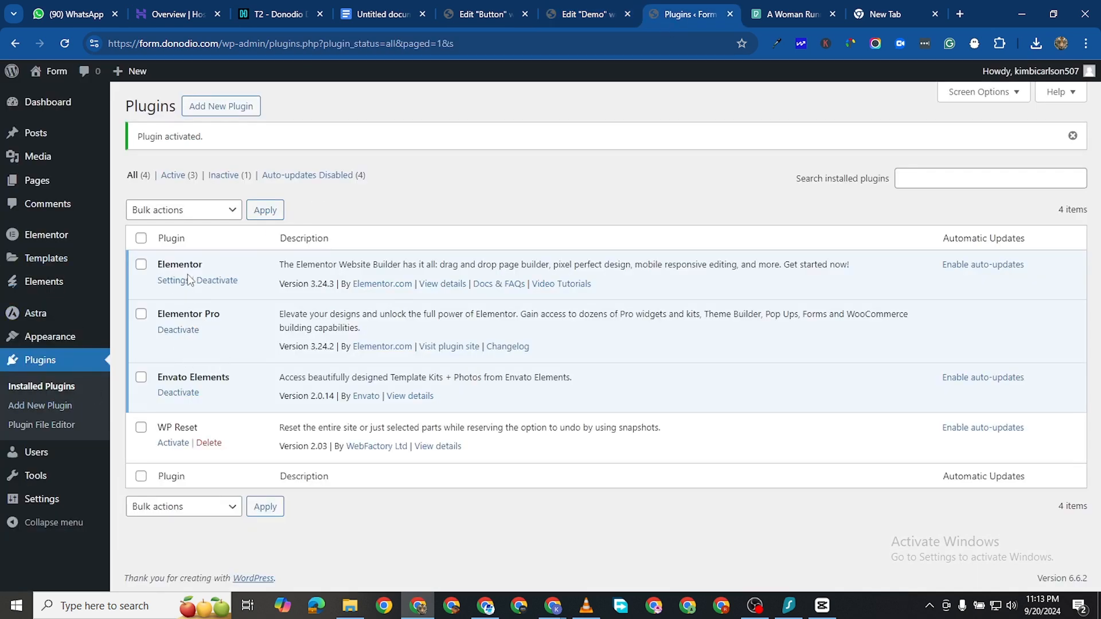
Close the browser tab editing the "Button" floating element, discarding its unsaved changes.
left_click(598, 18)
left_click(497, 16)
left_click(569, 16)
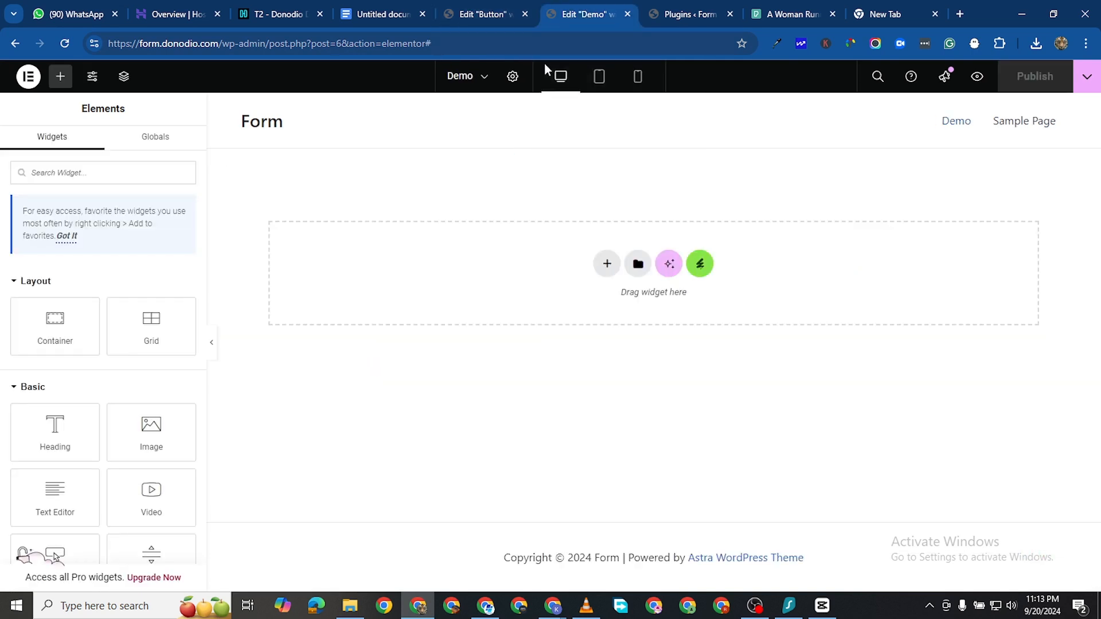
left_click(524, 14)
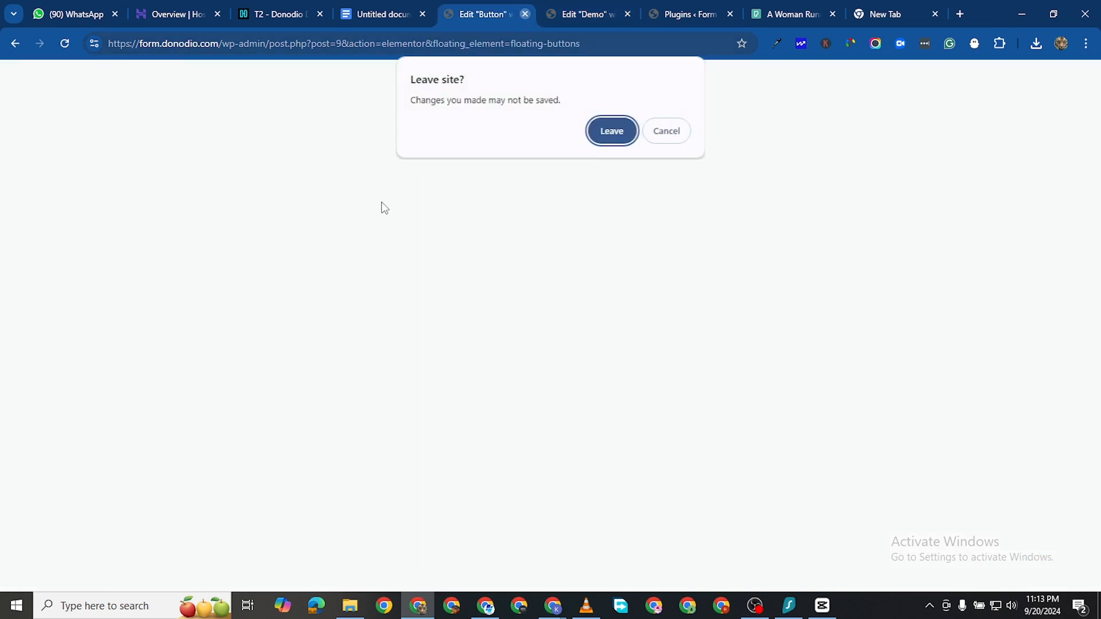
left_click(611, 130)
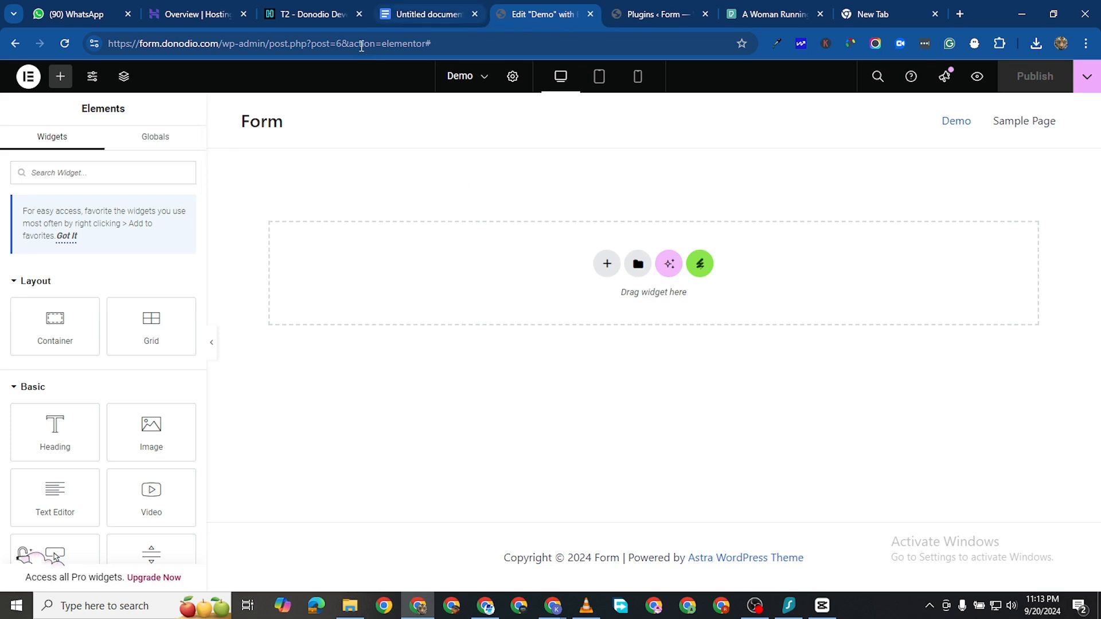
In the WordPress admin, add a new page titled "Demo Video" and publish it.
left_click(638, 13)
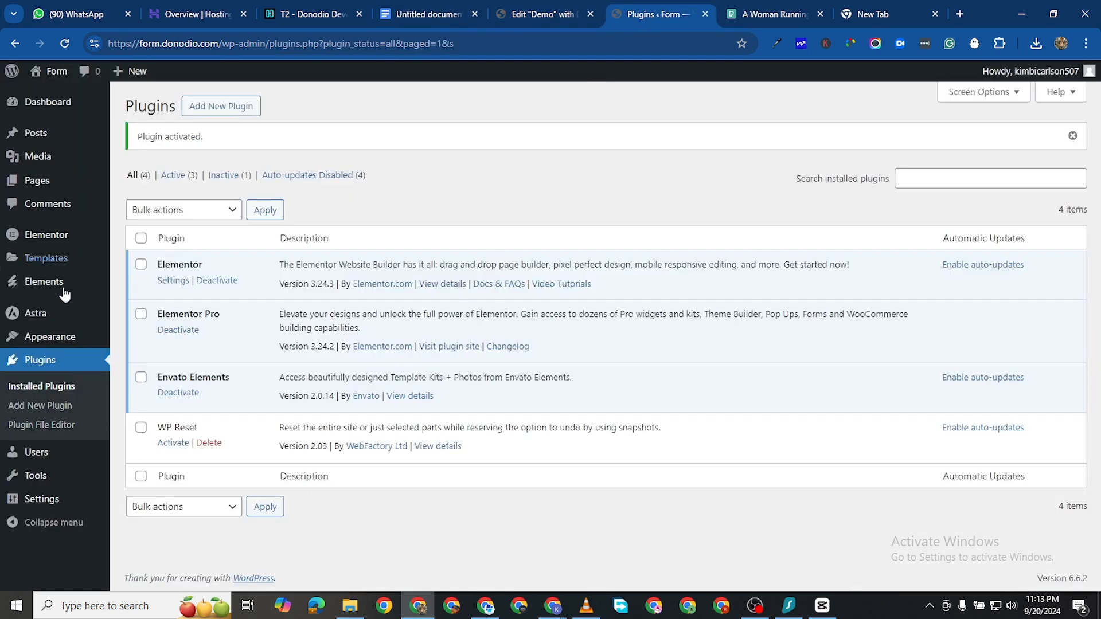
mouse_move(54, 285)
mouse_move(50, 182)
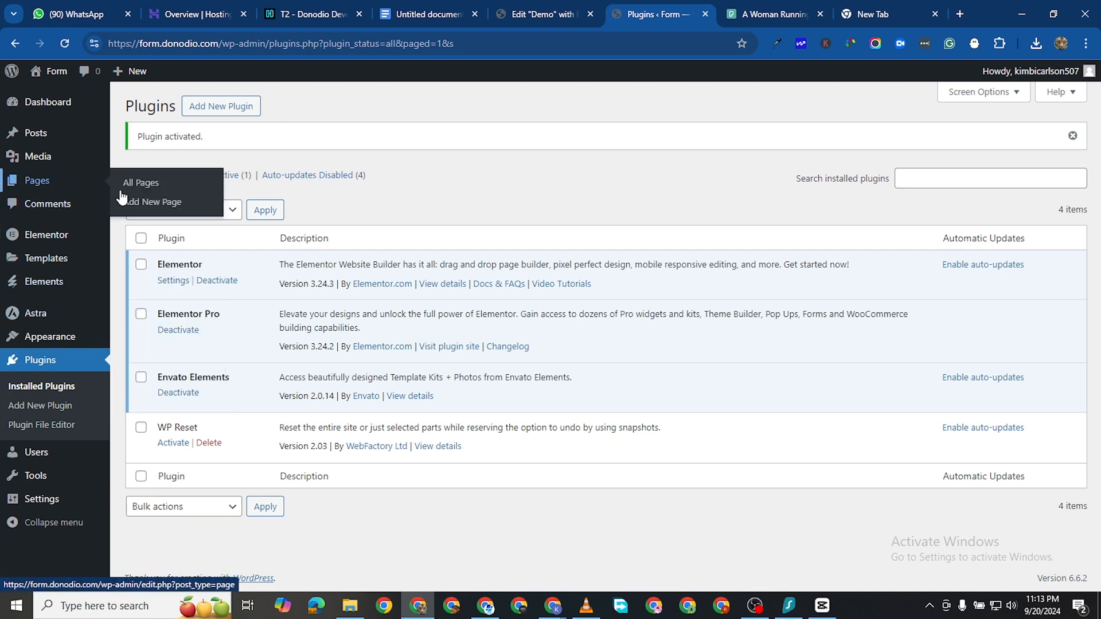
left_click(158, 188)
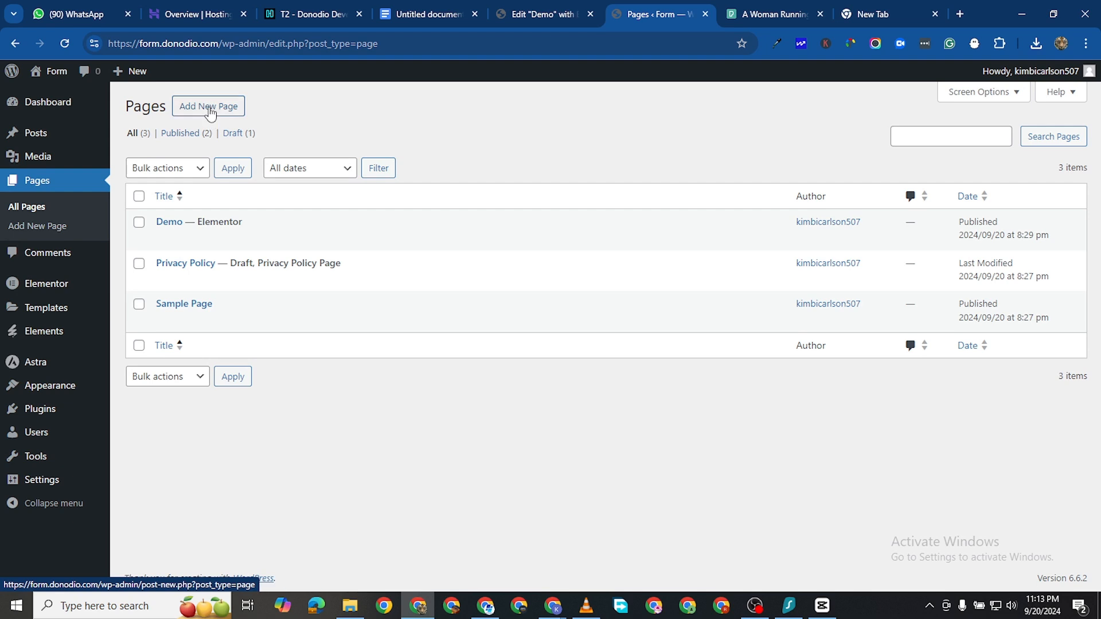
mouse_move(327, 241)
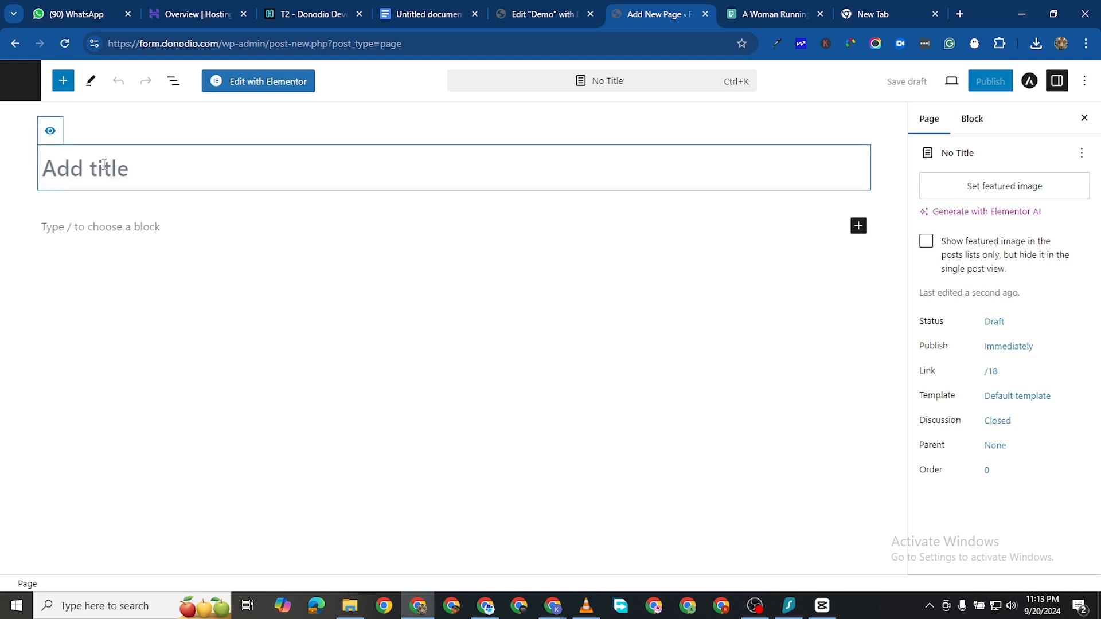
type("Demo")
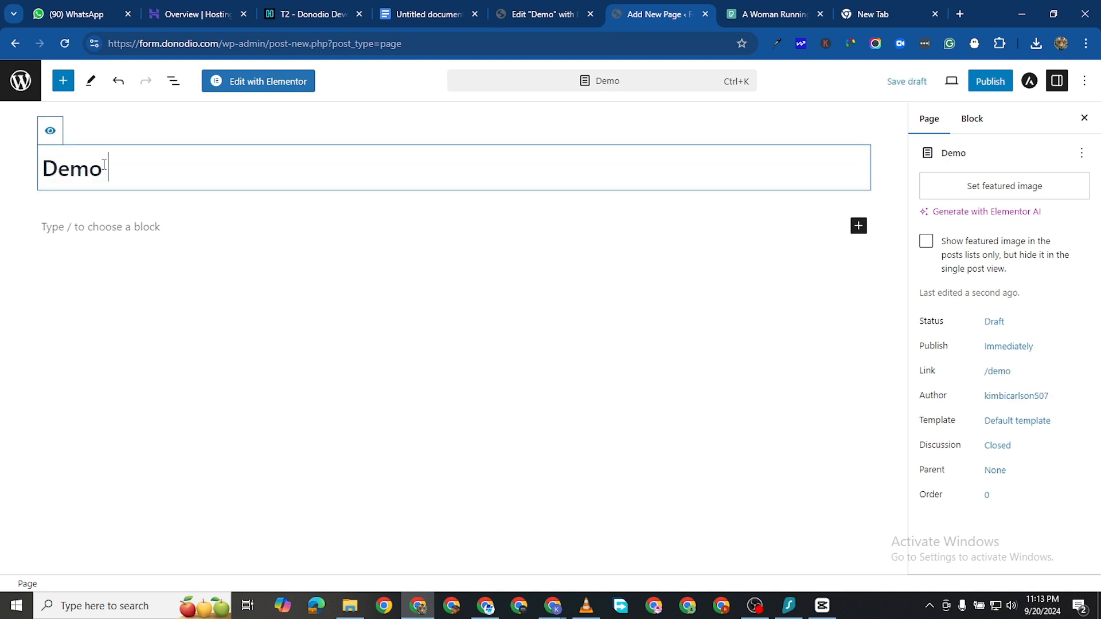
type(" Video")
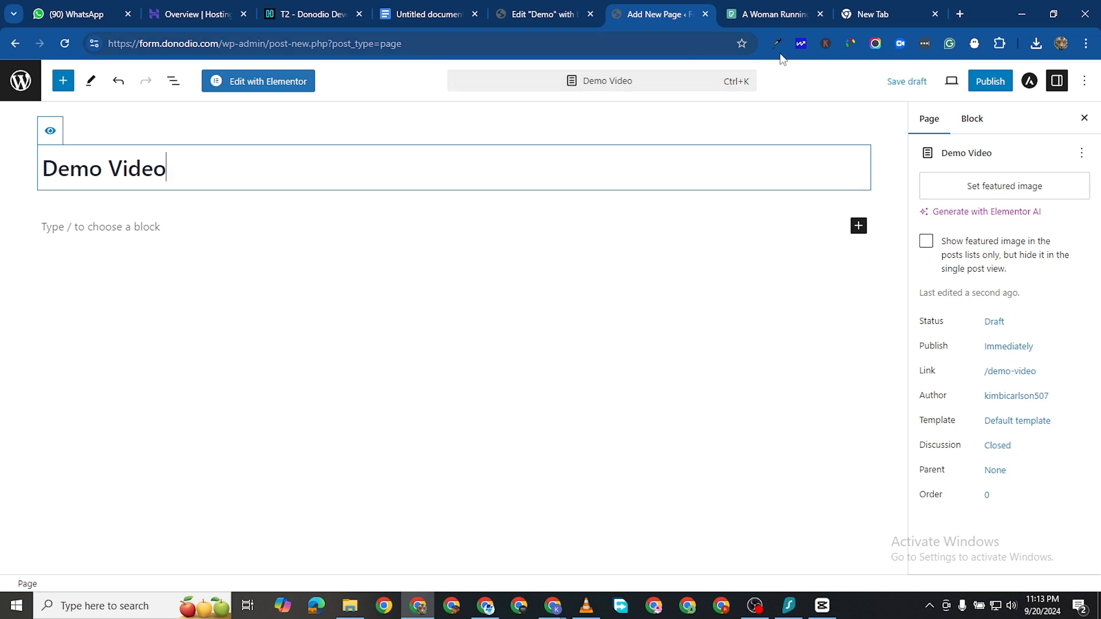
left_click(990, 83)
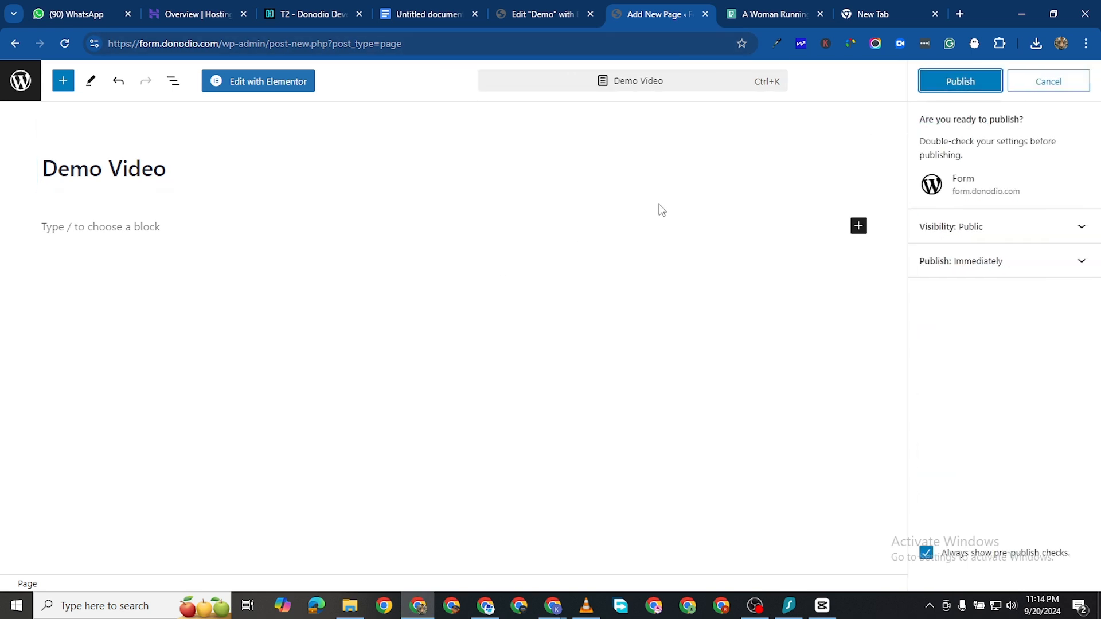
left_click(956, 85)
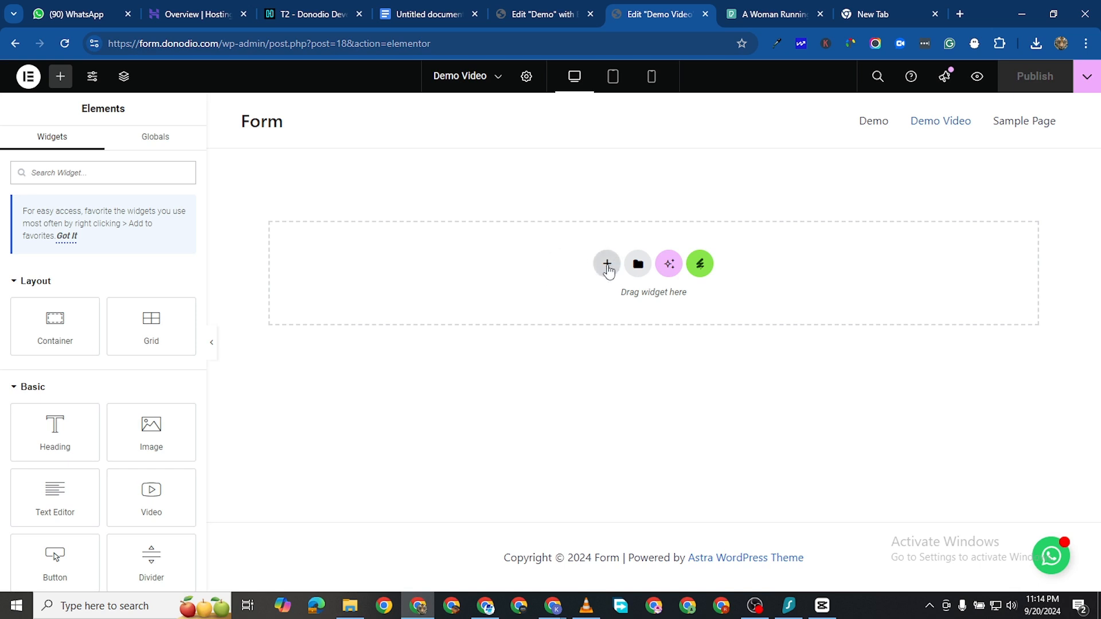
Add a Flexbox container to the Demo Video page in Elementor and set its background type to video.
left_click(607, 265)
left_click(602, 307)
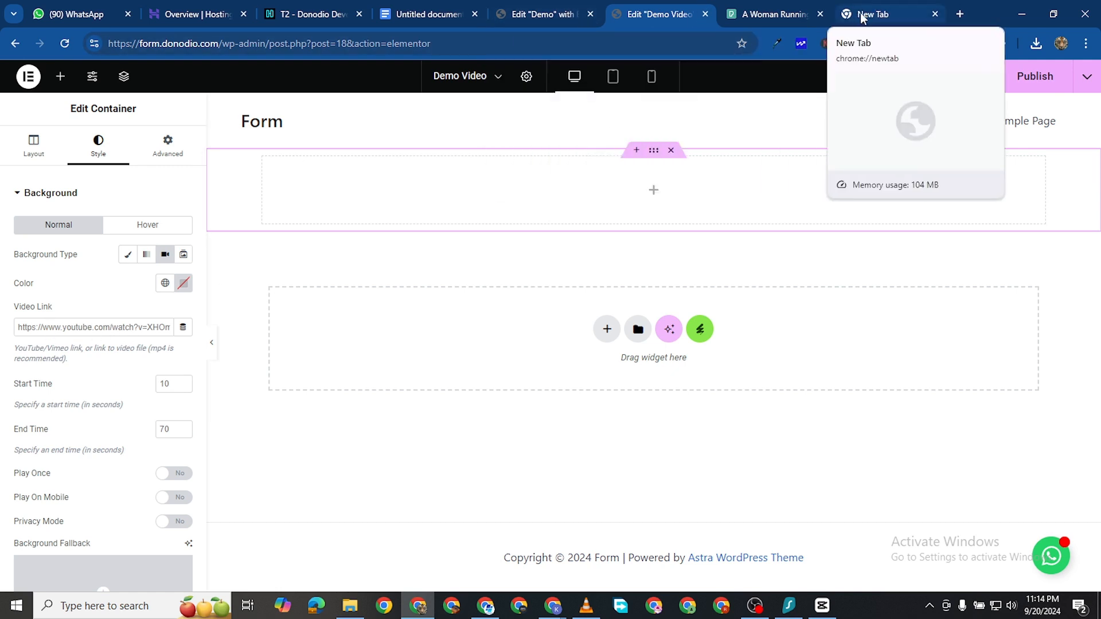
Close the blank browser tab and open the site's wp-admin dashboard in place of the original Demo page's editor.
left_click(936, 14)
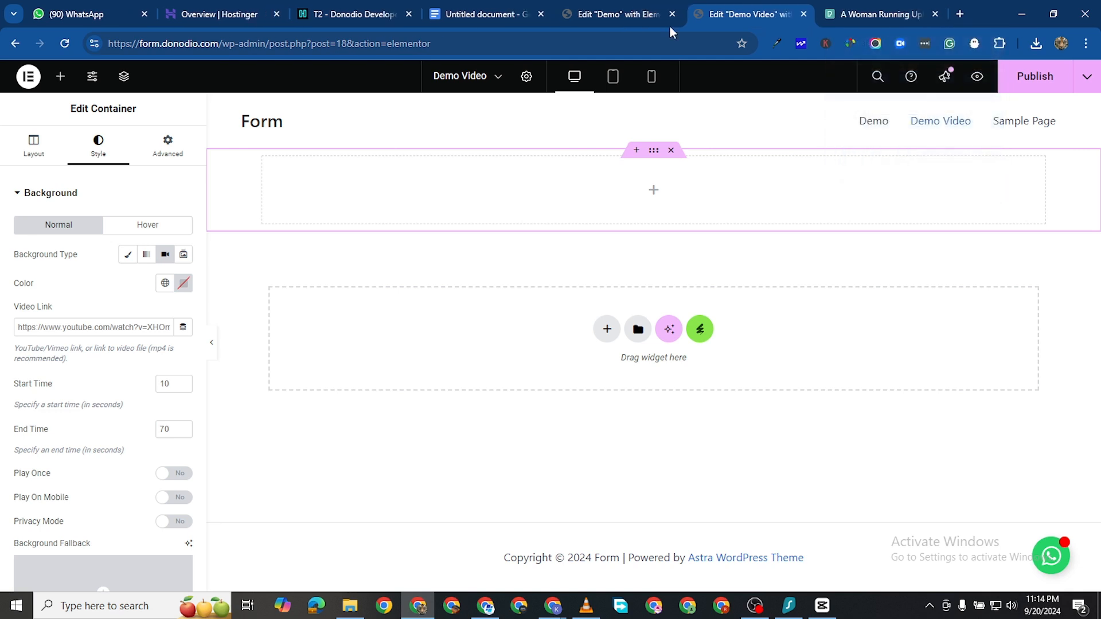
left_click(632, 19)
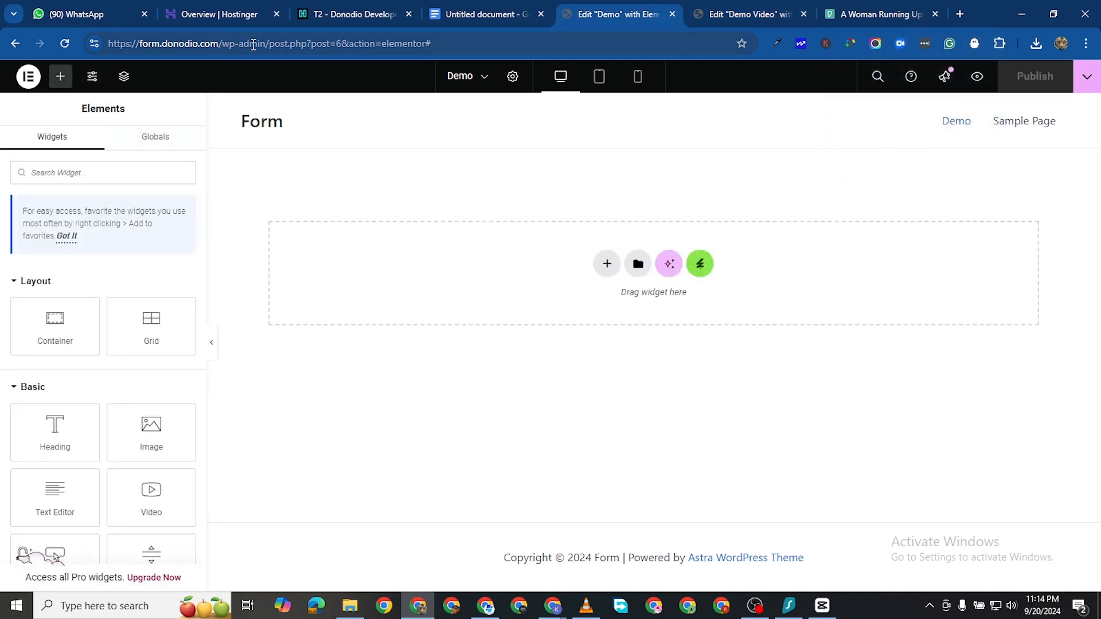
left_click_drag(272, 44, 472, 46)
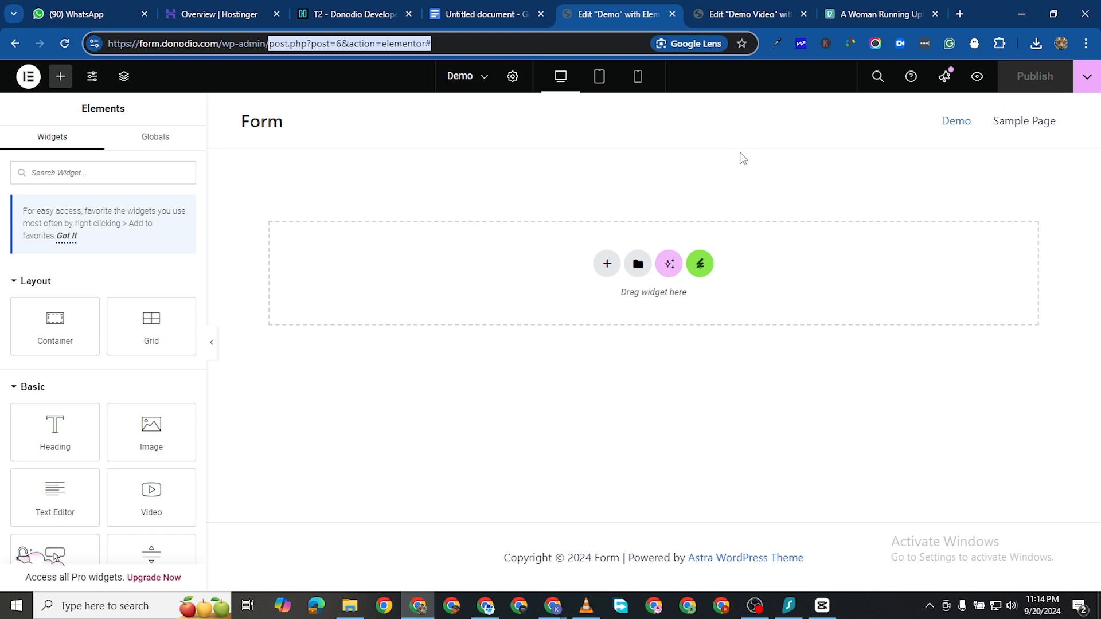
key("BackSpace")
key("Return")
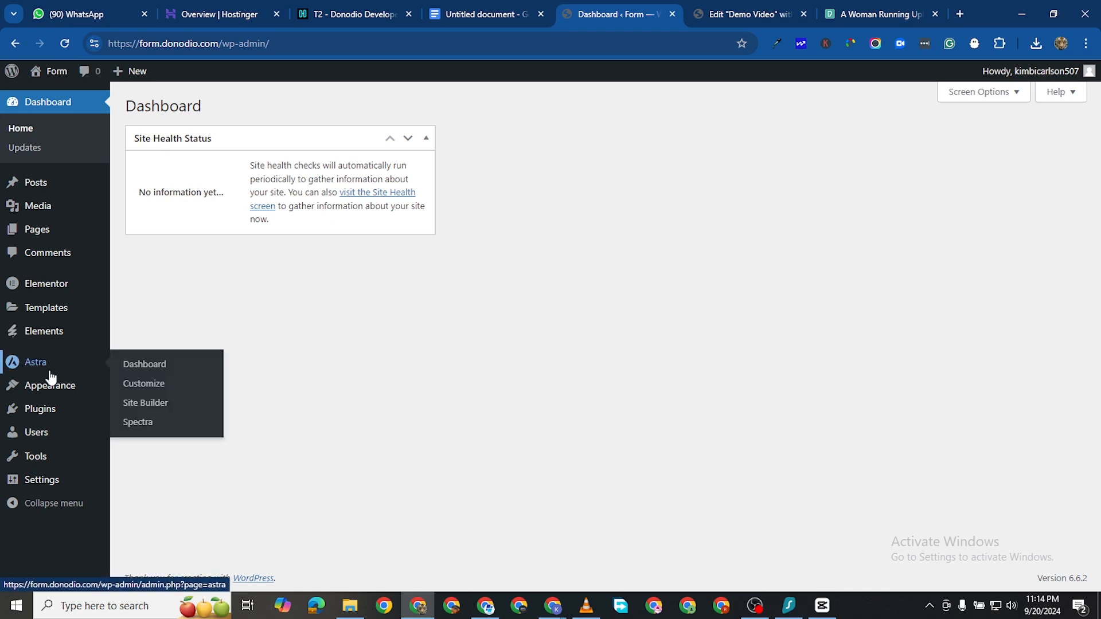
Upload the video file 4204438-hd_1280_720_30fps from the Downloads folder as a new media file.
mouse_move(43, 215)
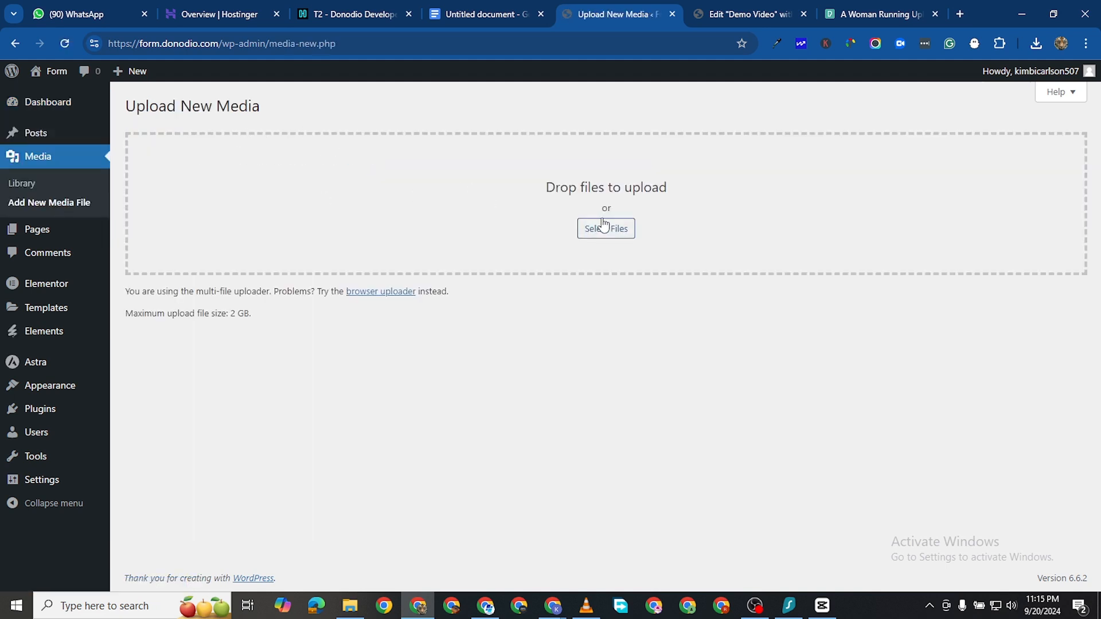
left_click(604, 226)
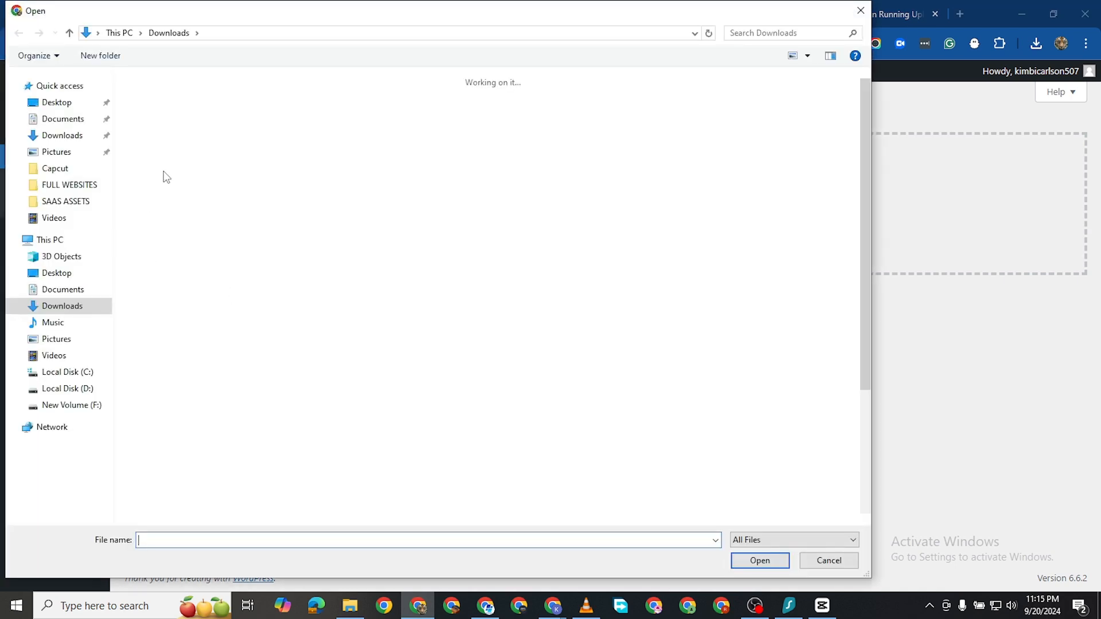
left_click(158, 138)
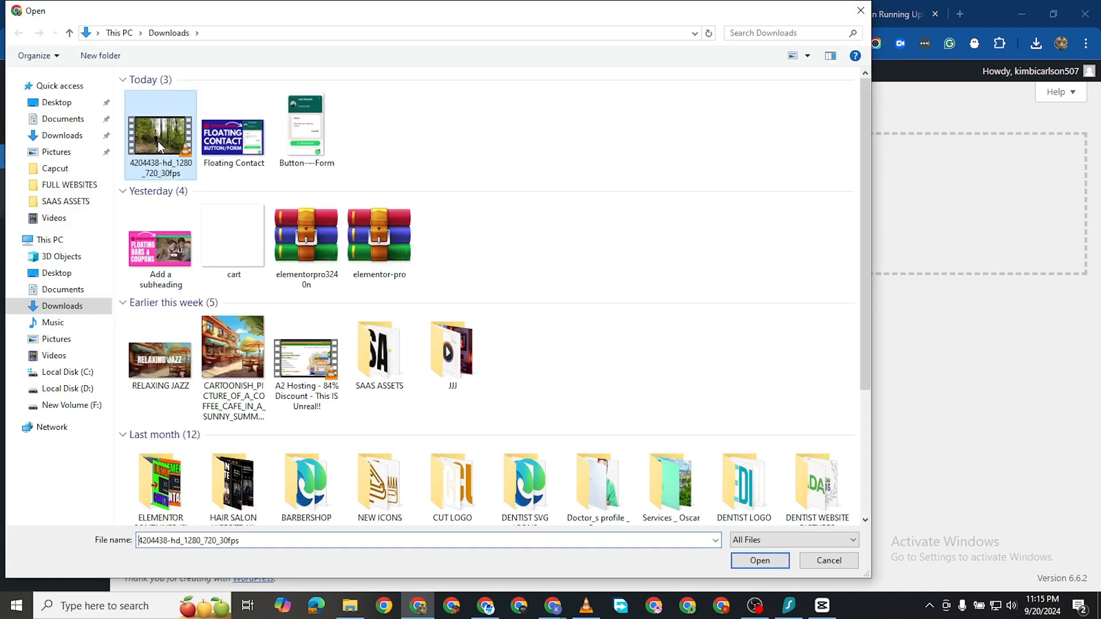
left_click(760, 561)
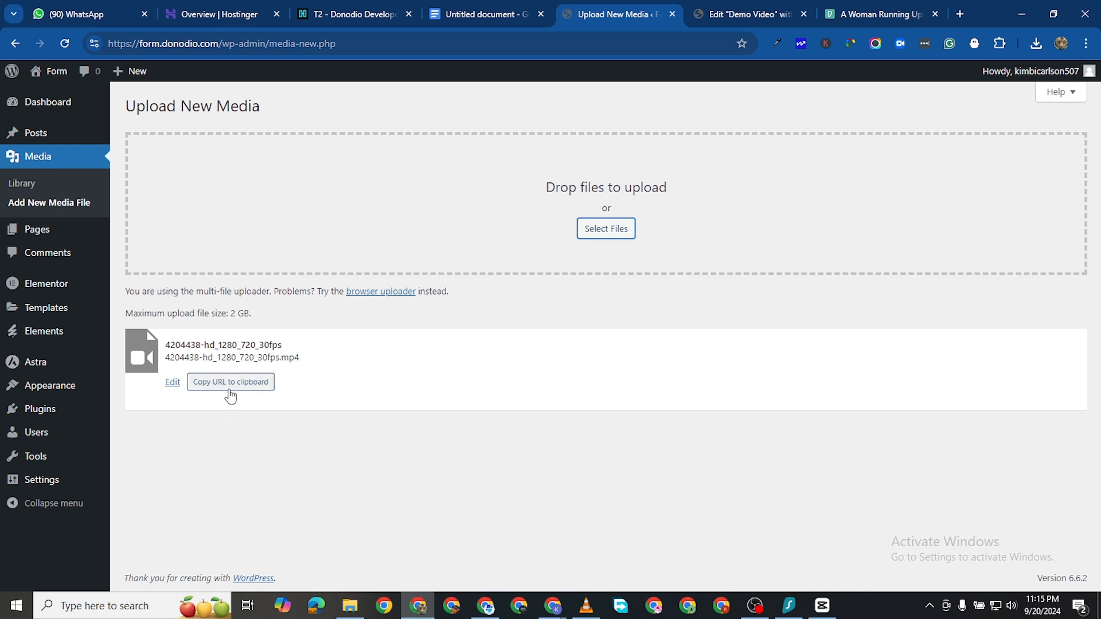
Copy the uploaded video's URL and set it as the background video link of the container on the Demo Video page.
left_click(230, 383)
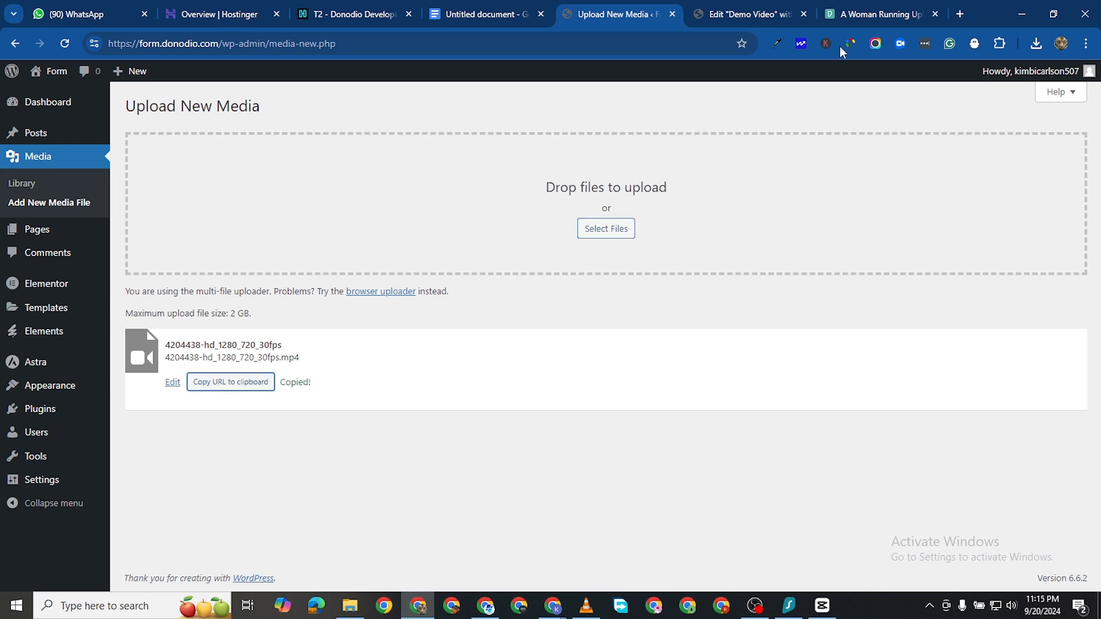
left_click(741, 17)
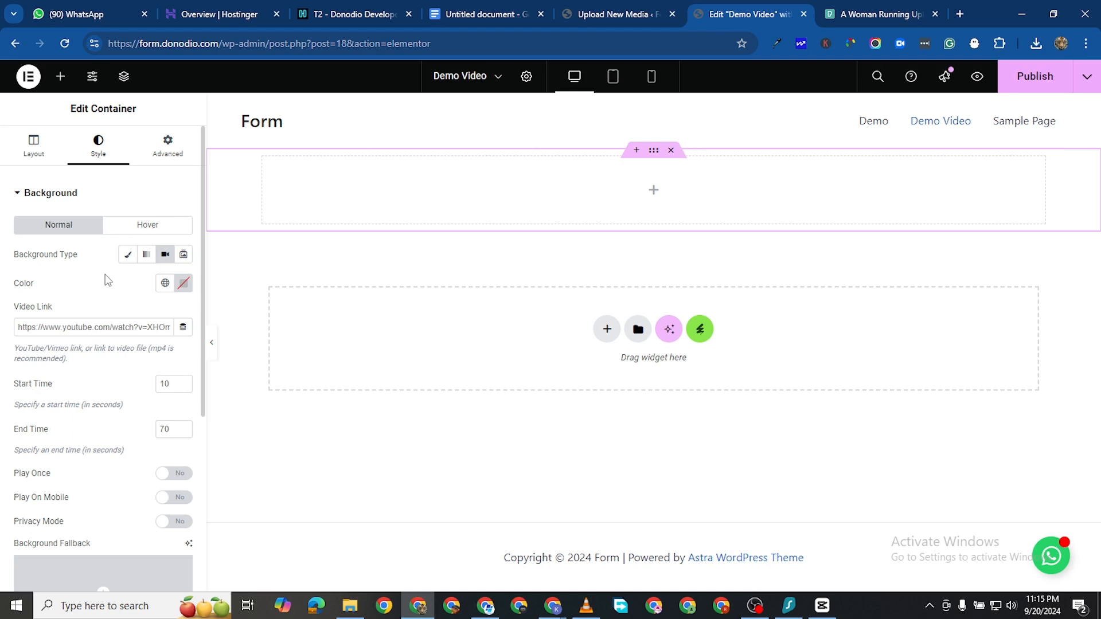
right_click(101, 326)
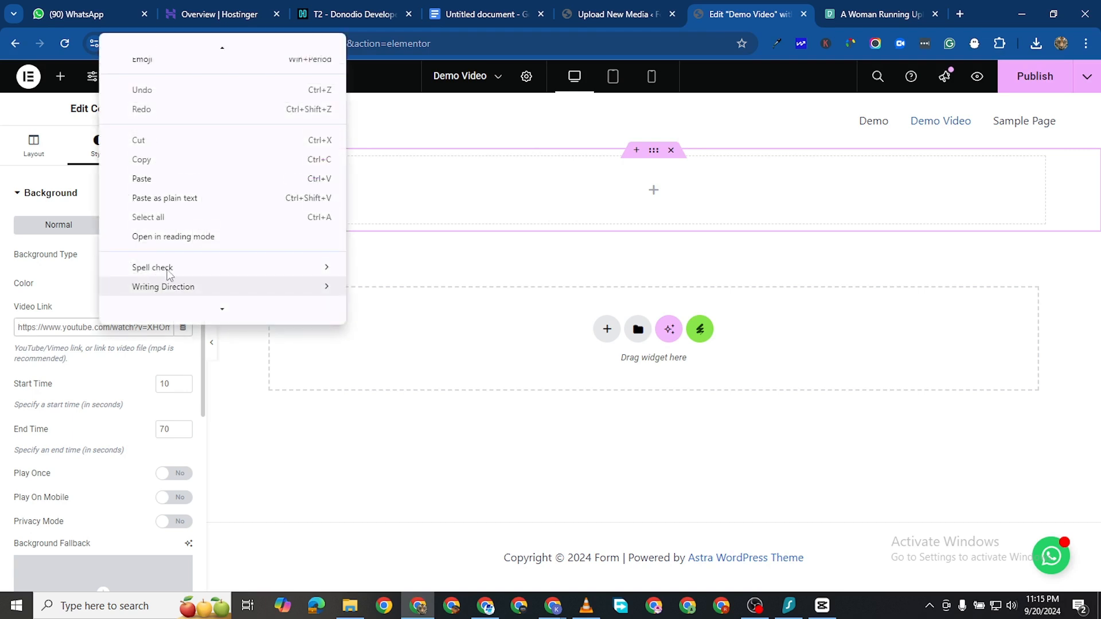
left_click(174, 180)
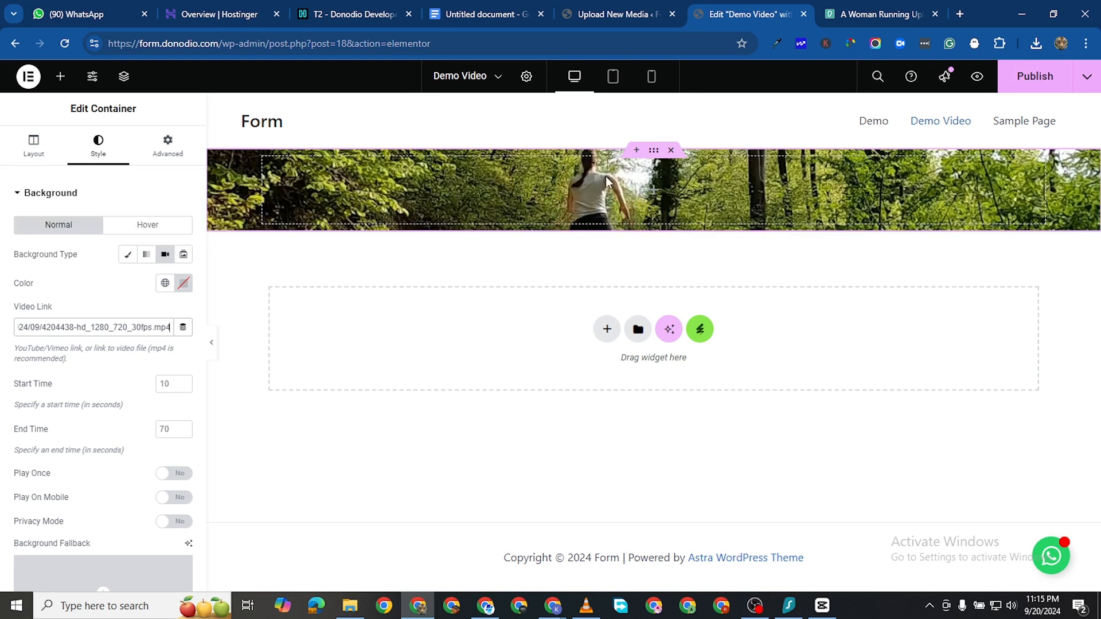
Set the start time of the container's background video to 3 seconds.
scroll(120, 414, "down", 1)
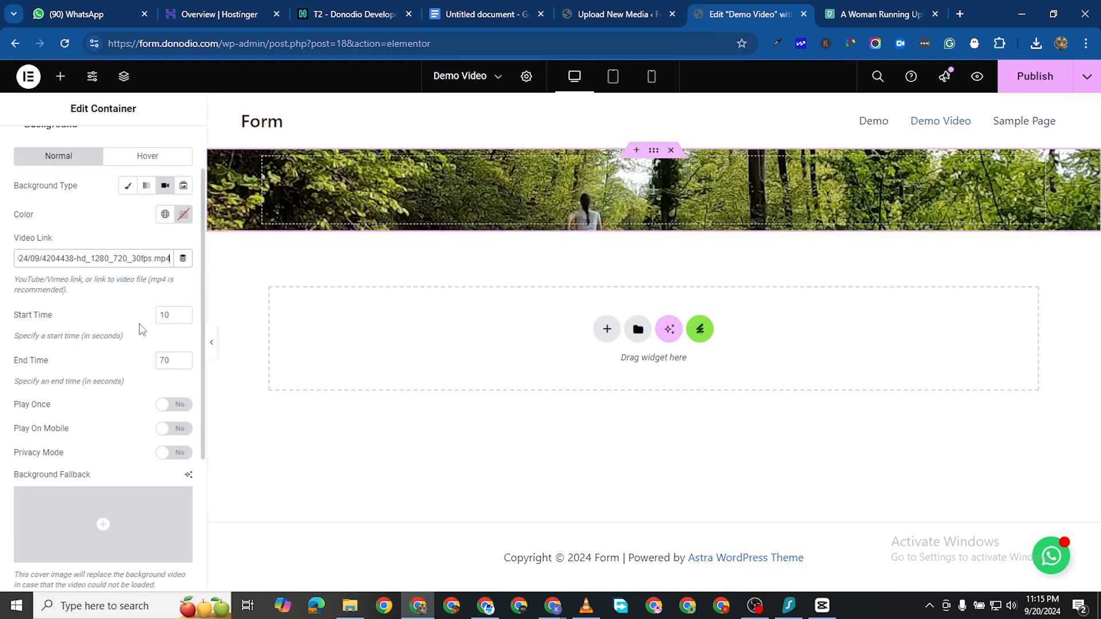
left_click(173, 317)
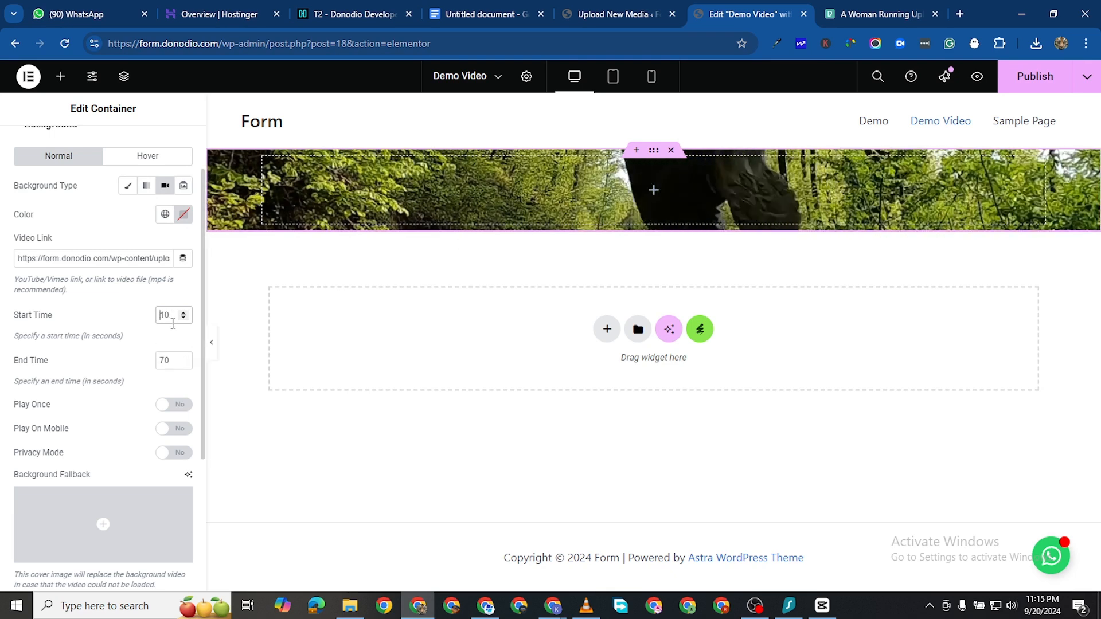
type("3")
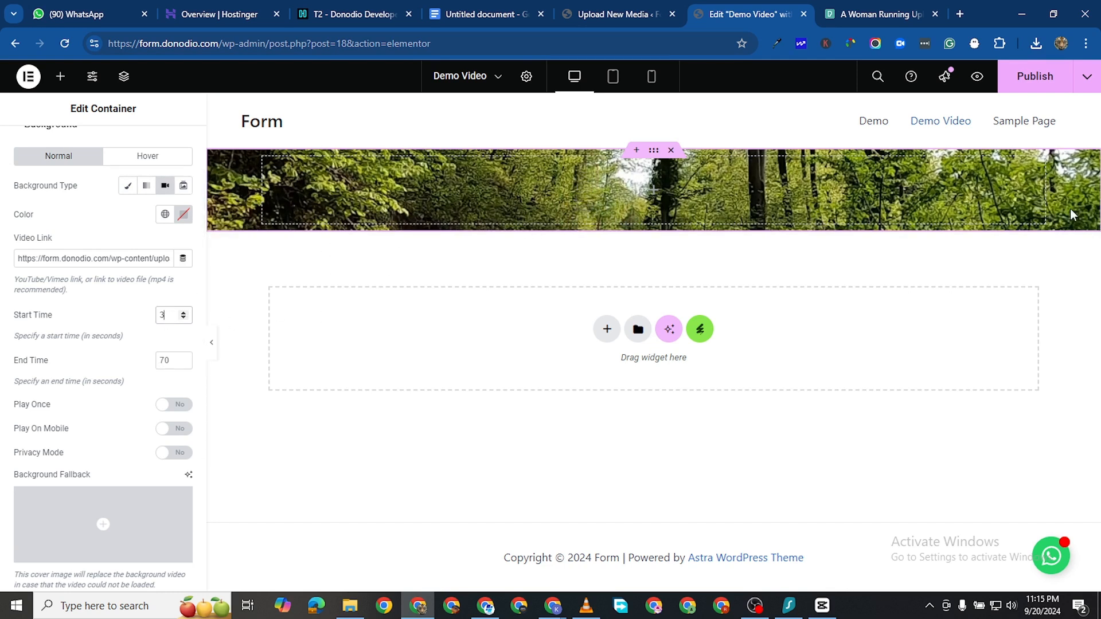
Change the start time of the container's background video to 5 seconds.
left_click(166, 319)
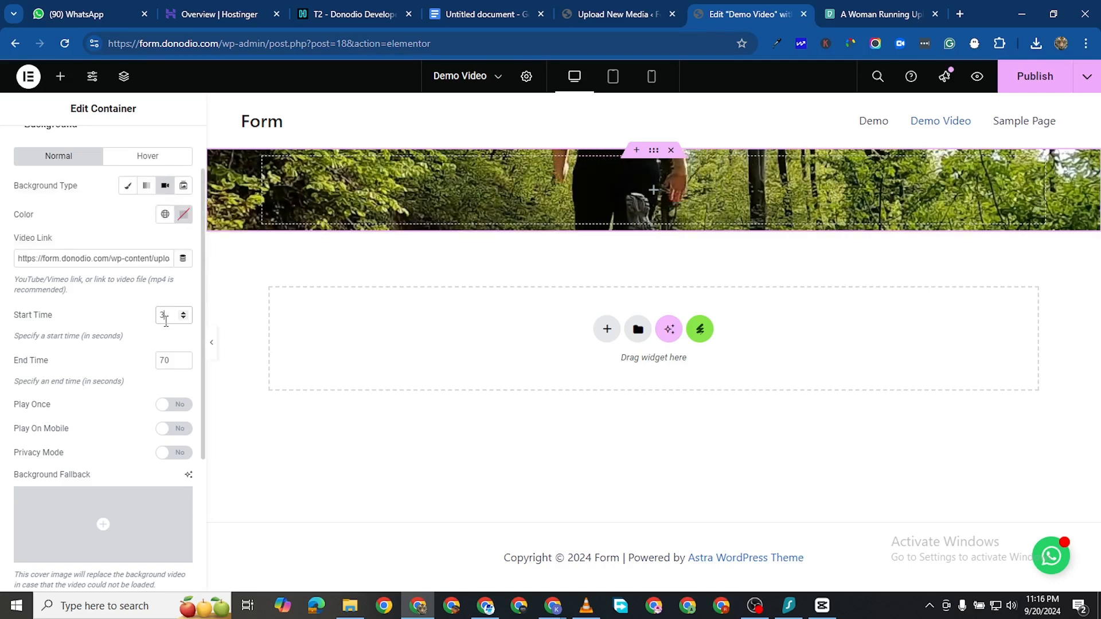
key("BackSpace")
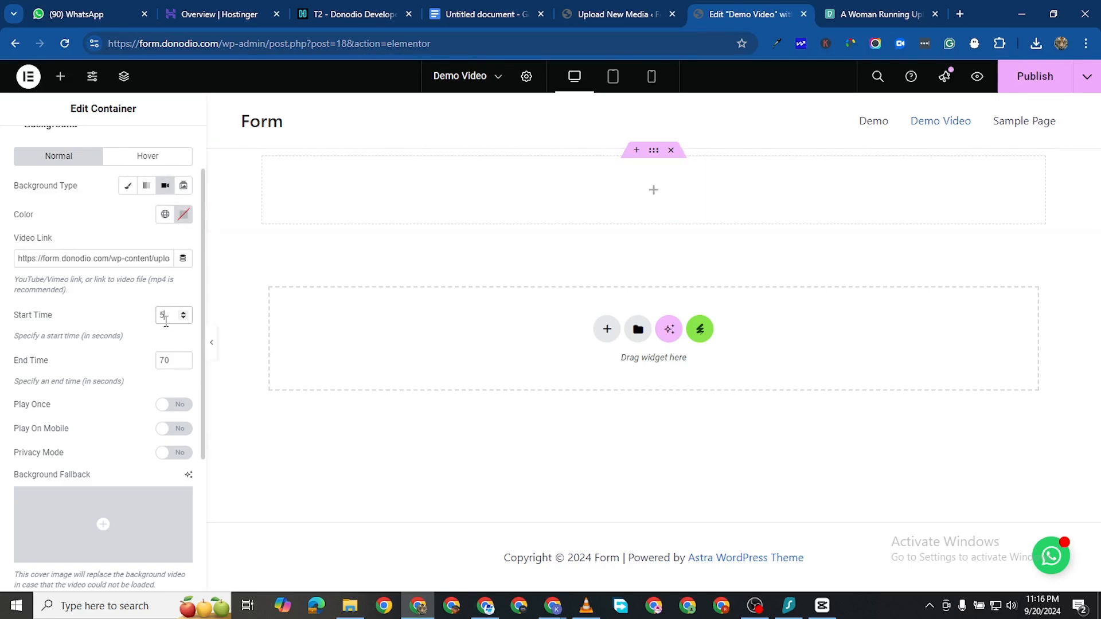
type("5")
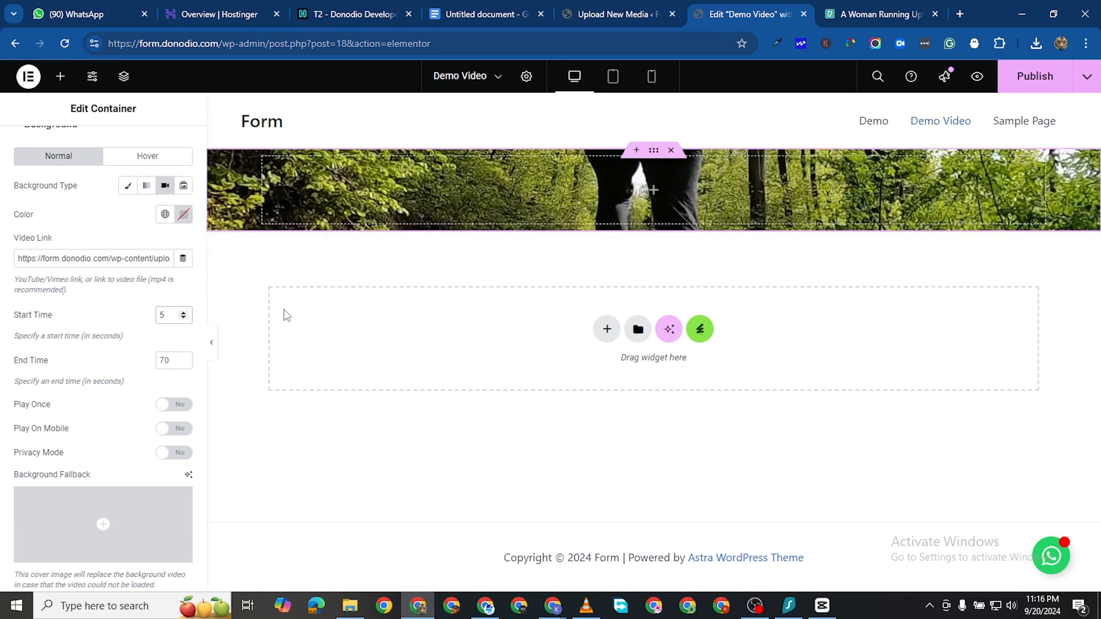
Publish the Demo Video page and reload its editor.
left_click(1032, 80)
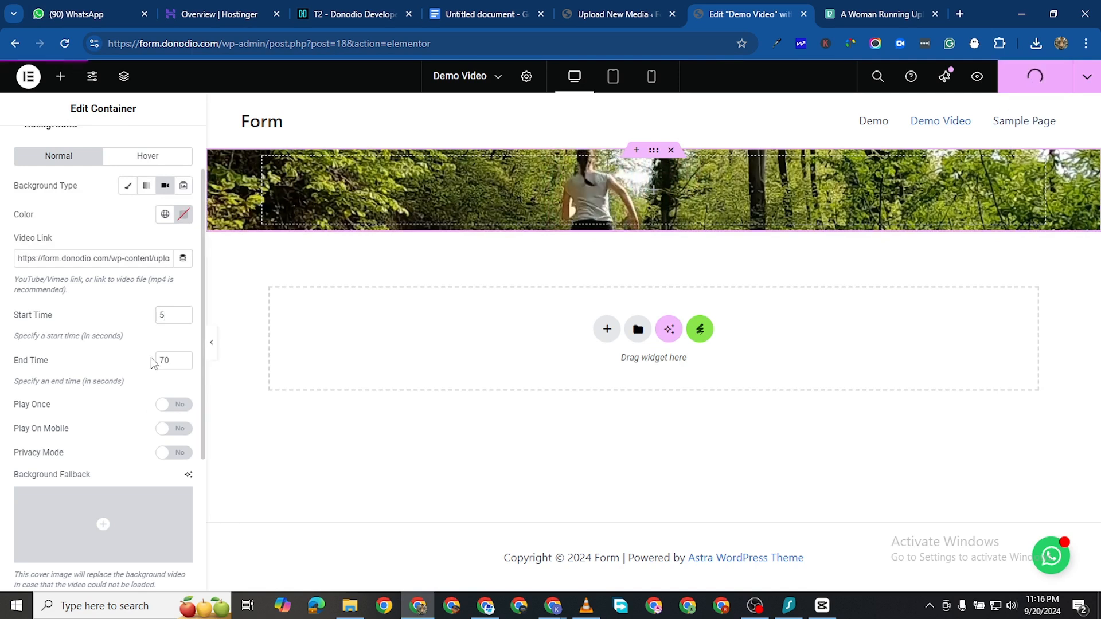
left_click(63, 46)
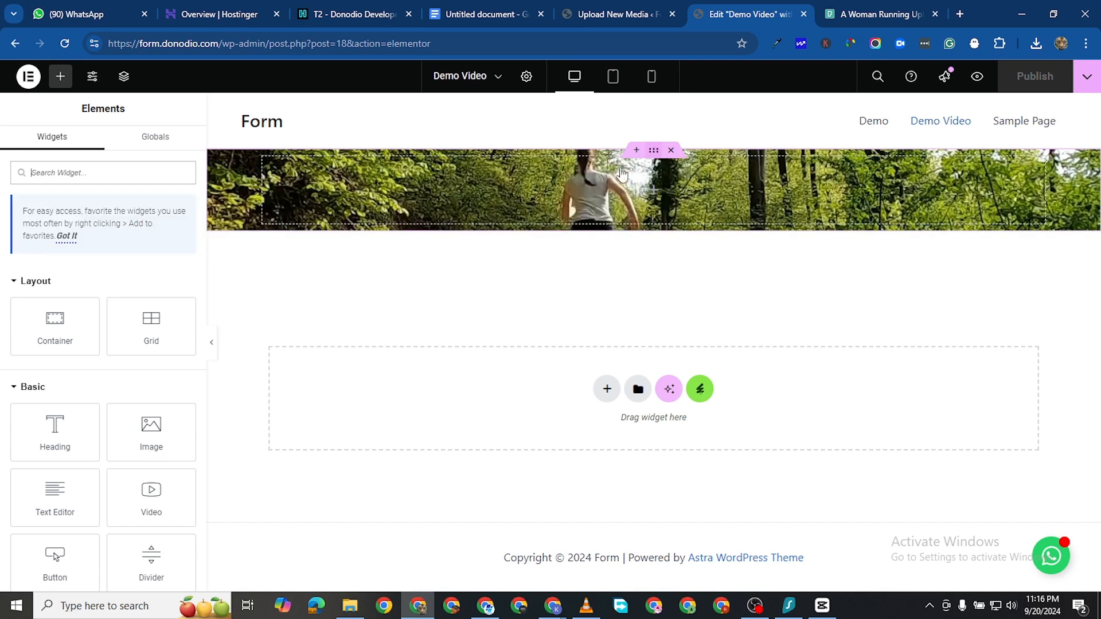
Select the video container and increase its background video's start time to 8 seconds.
left_click(622, 174)
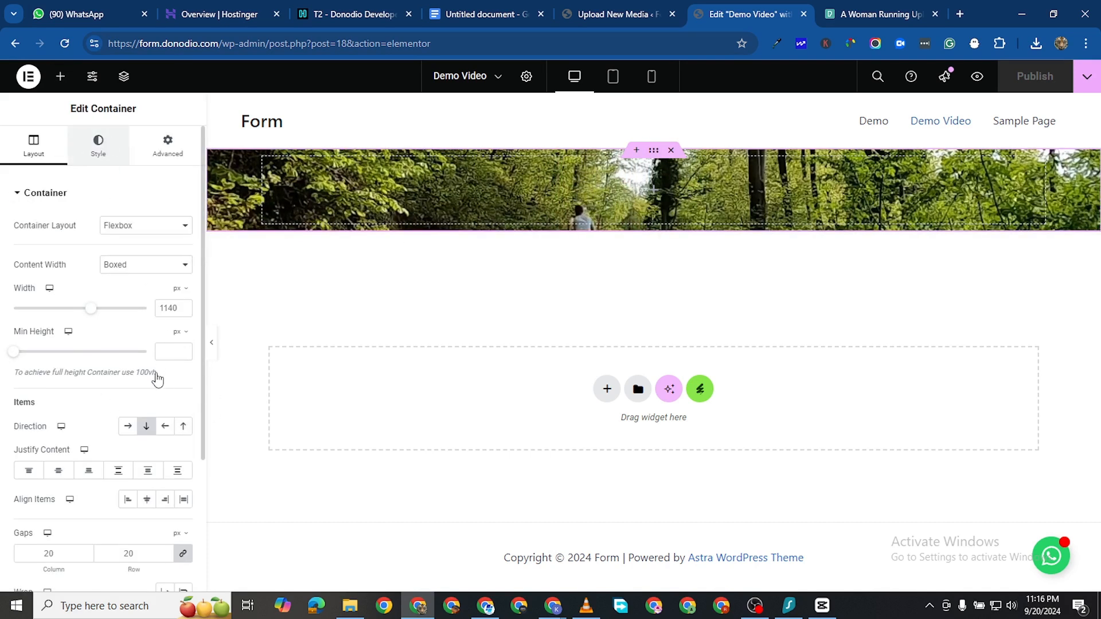
left_click(98, 145)
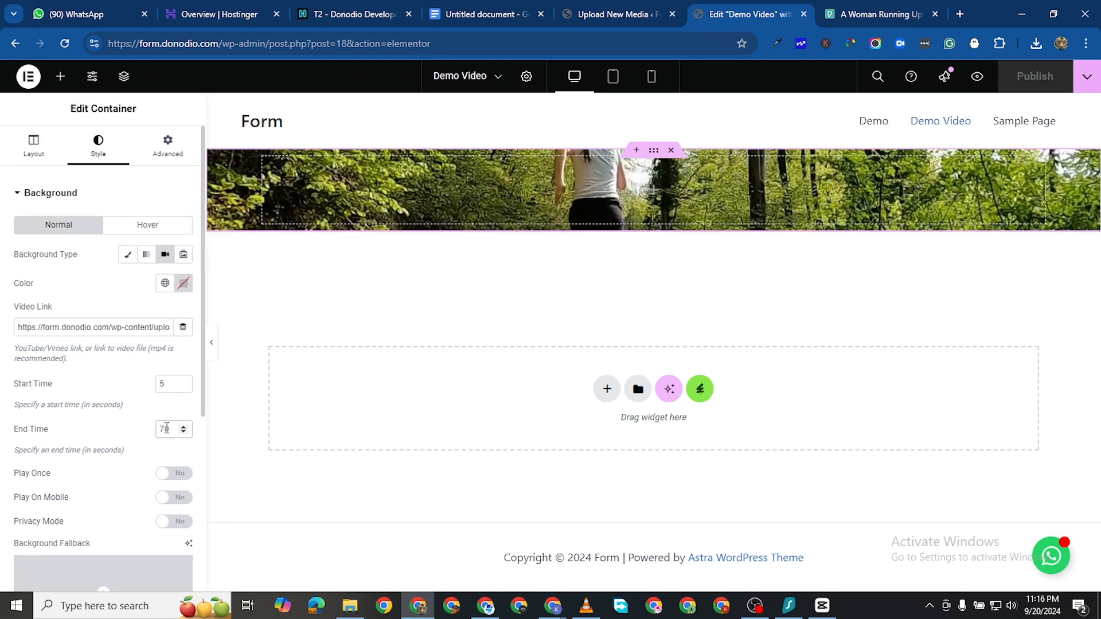
left_click(184, 381)
left_click(184, 381)
left_click(183, 382)
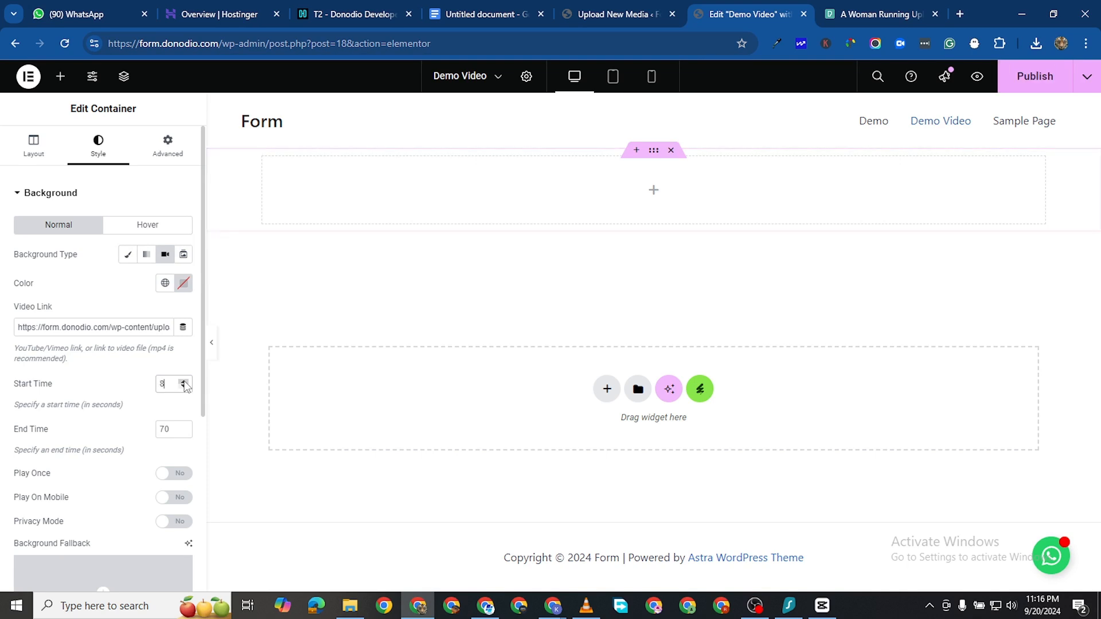
Reduce the start time of the container's background video to 5 seconds.
left_click(183, 387)
left_click(183, 387)
left_click(184, 387)
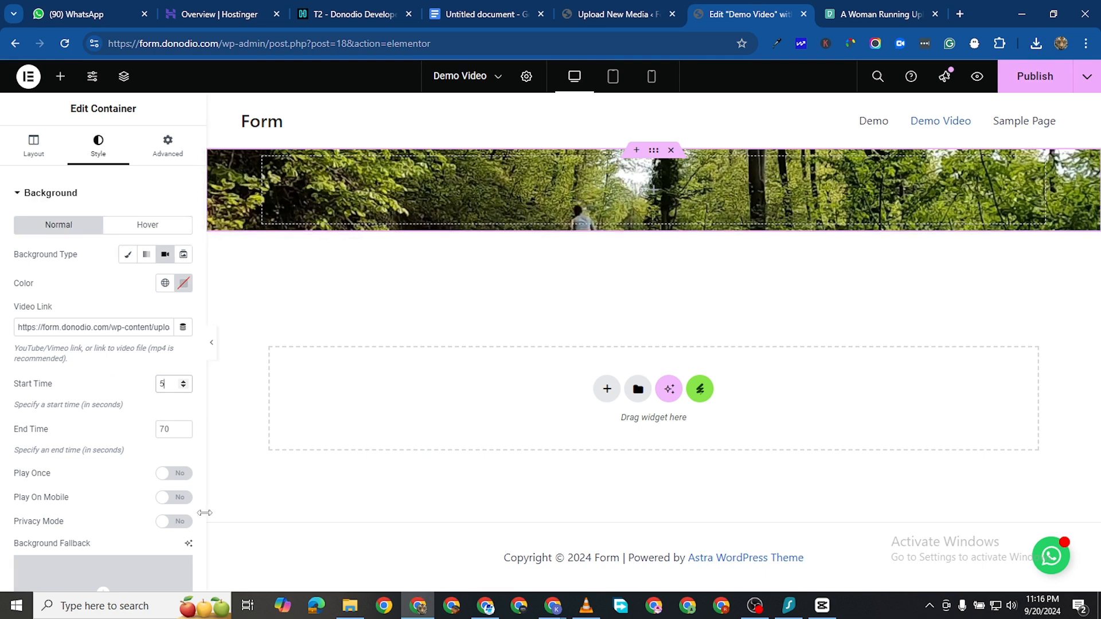
Enable Play Once and Play On Mobile for the background video, and switch Privacy Mode on and back off.
left_click(173, 473)
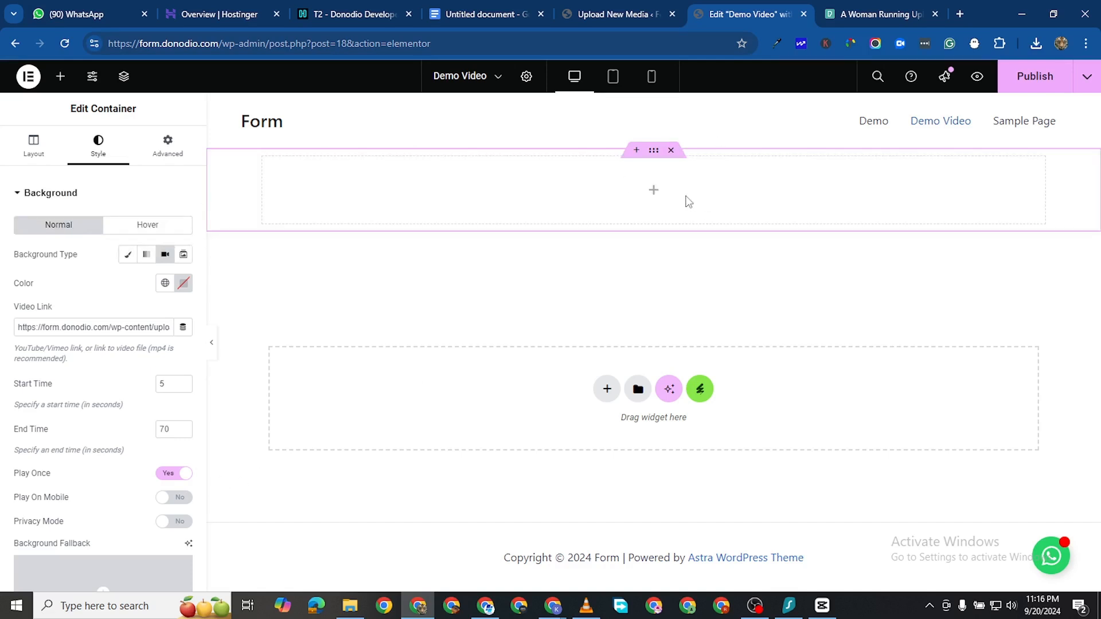
left_click(179, 503)
scroll(127, 523, "down", 1)
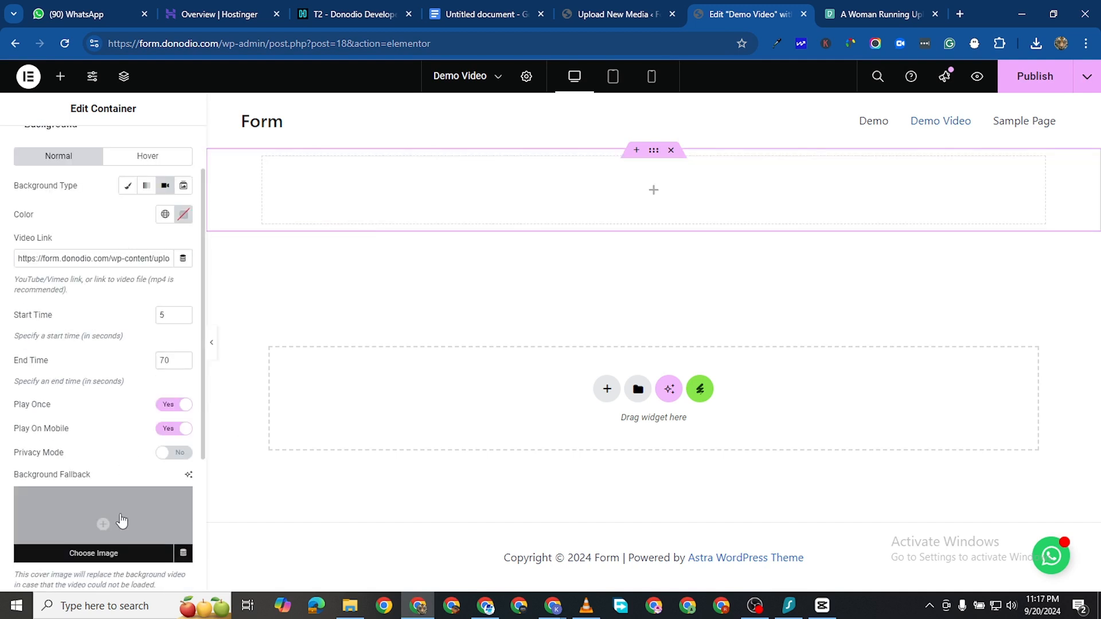
left_click(171, 453)
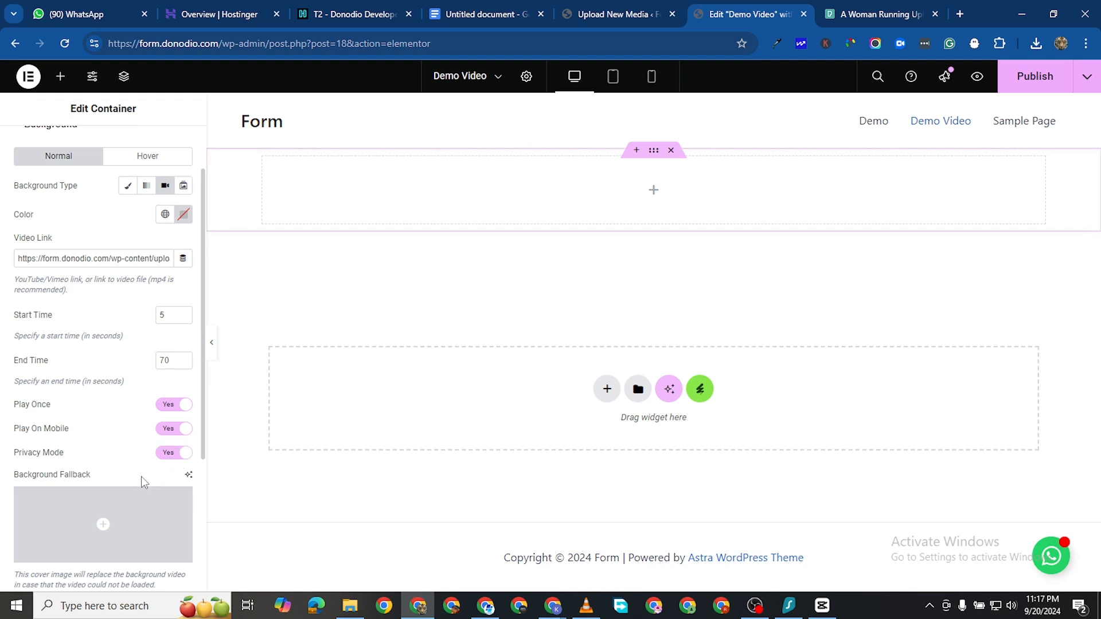
left_click(177, 459)
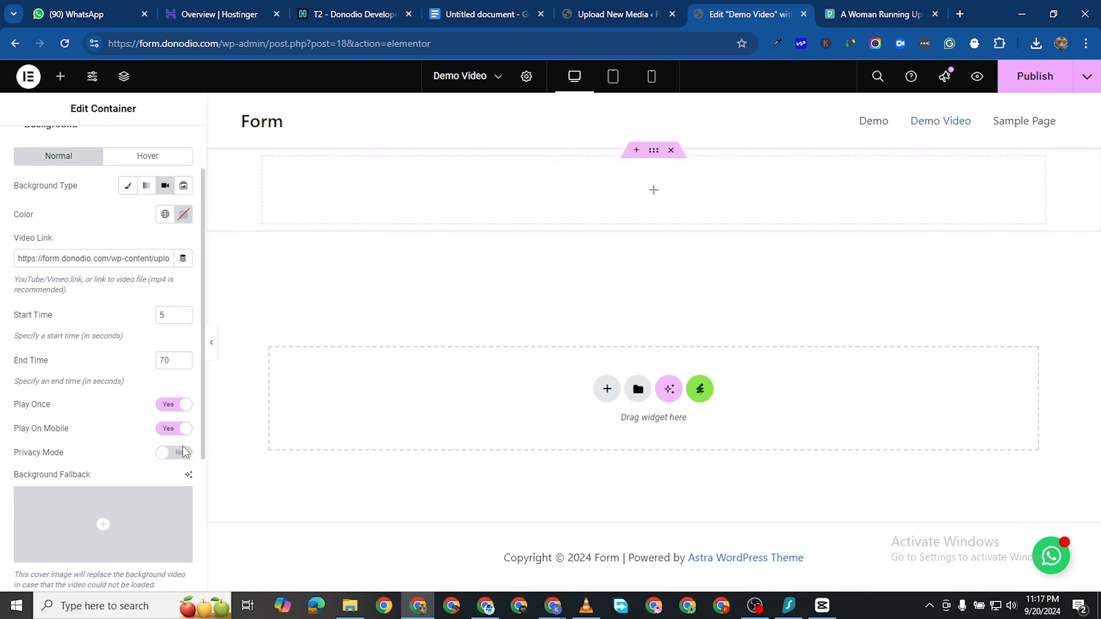
Upload the Floating Contact image from Downloads and use it as the container's background fallback image.
scroll(132, 487, "down", 3)
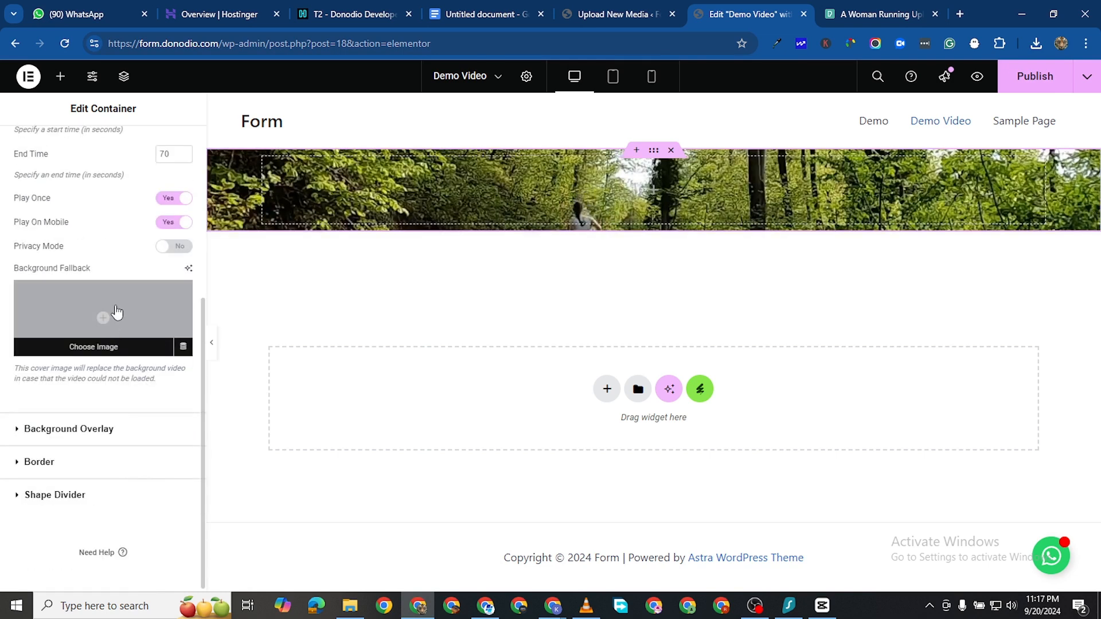
left_click(117, 311)
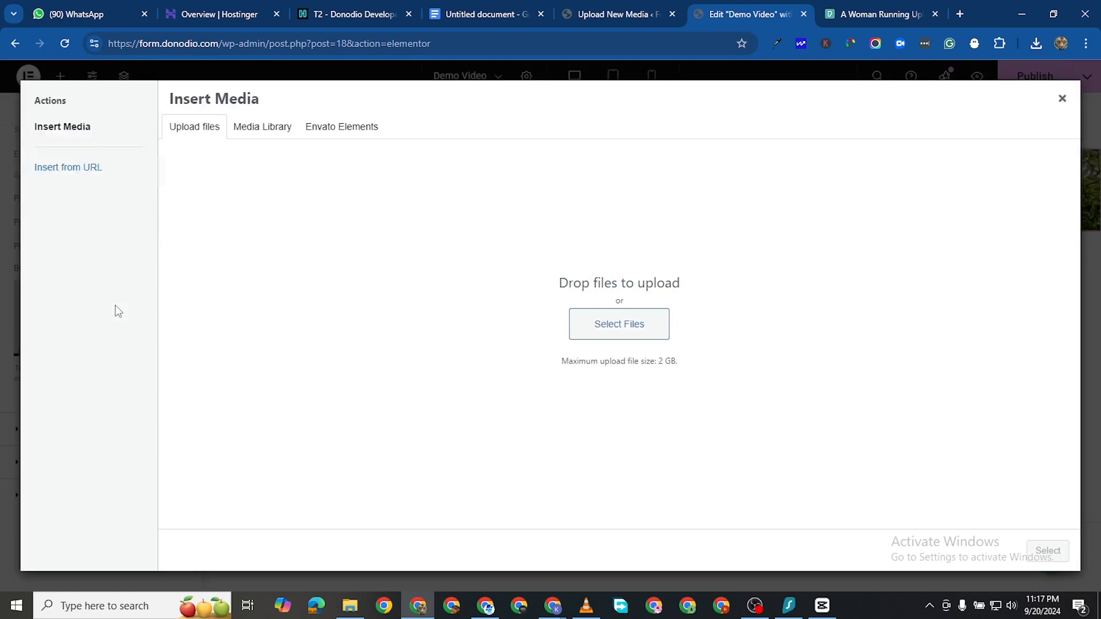
left_click(614, 325)
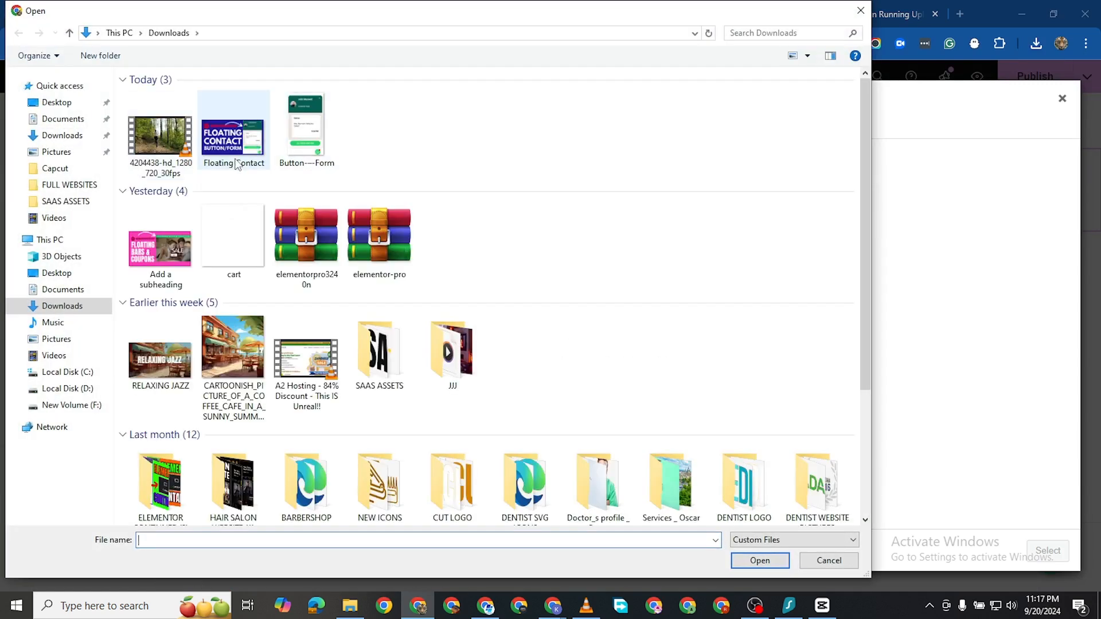
left_click(234, 150)
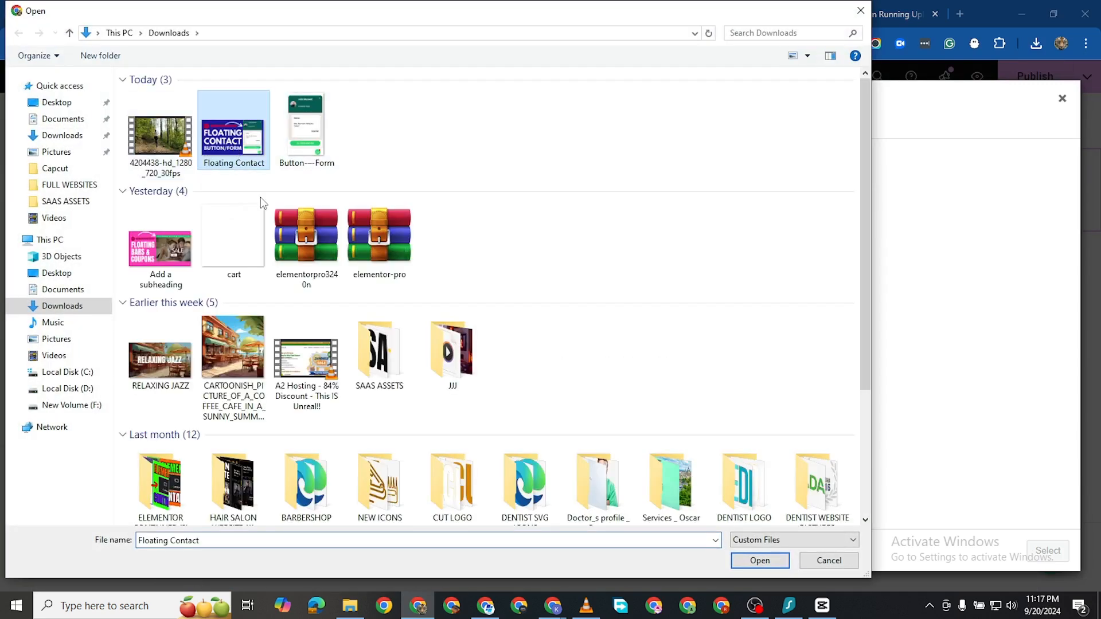
left_click(779, 567)
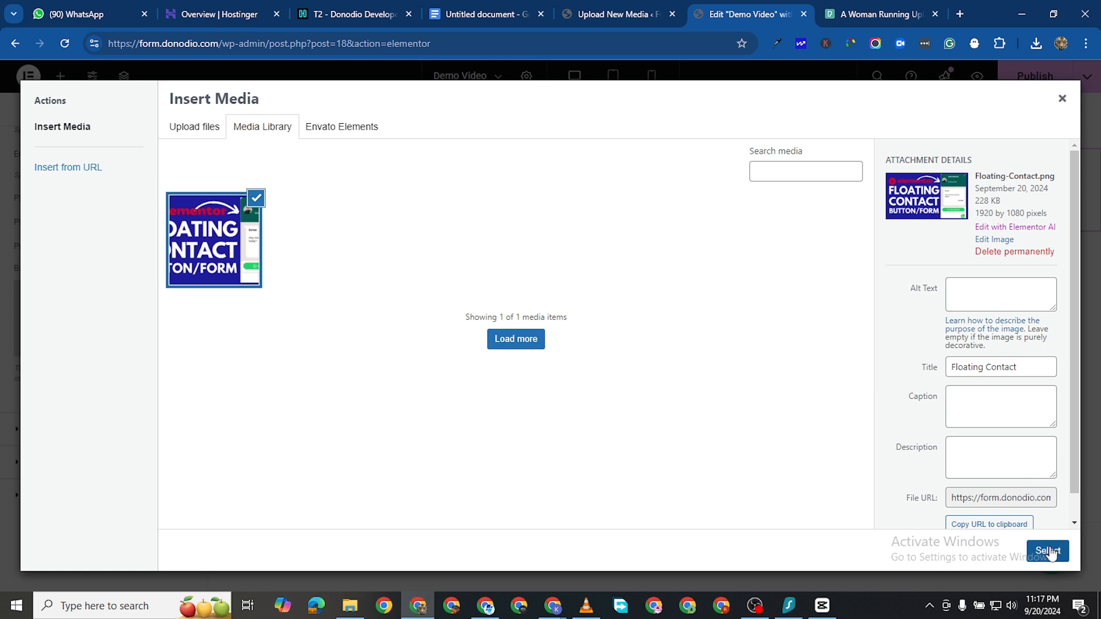
left_click(1048, 551)
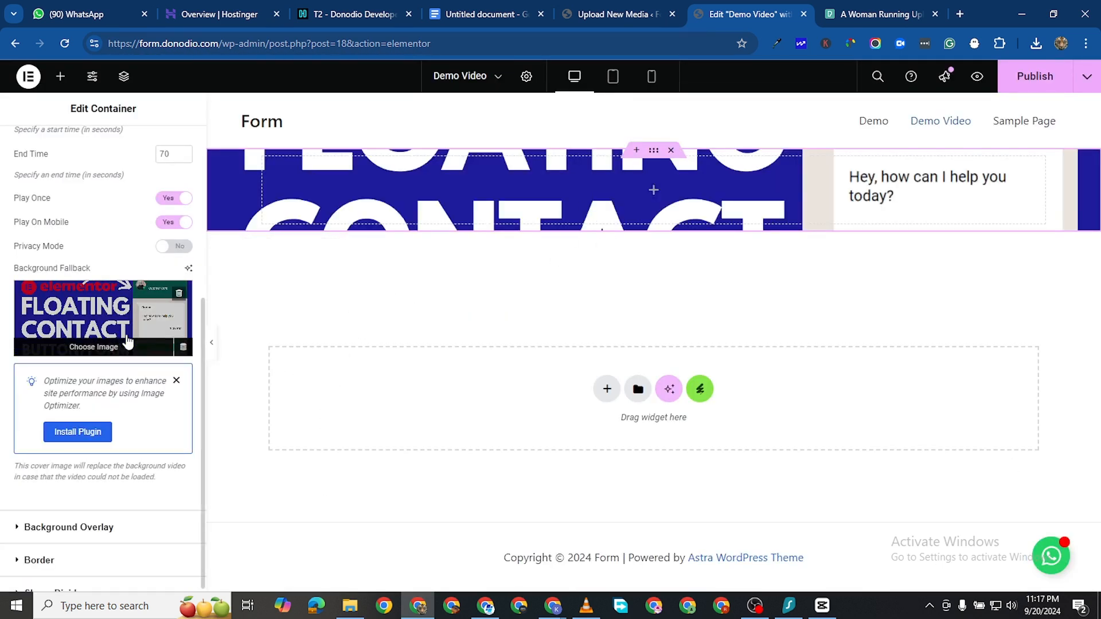
Remove the background fallback image from the container.
scroll(131, 325, "up", 4)
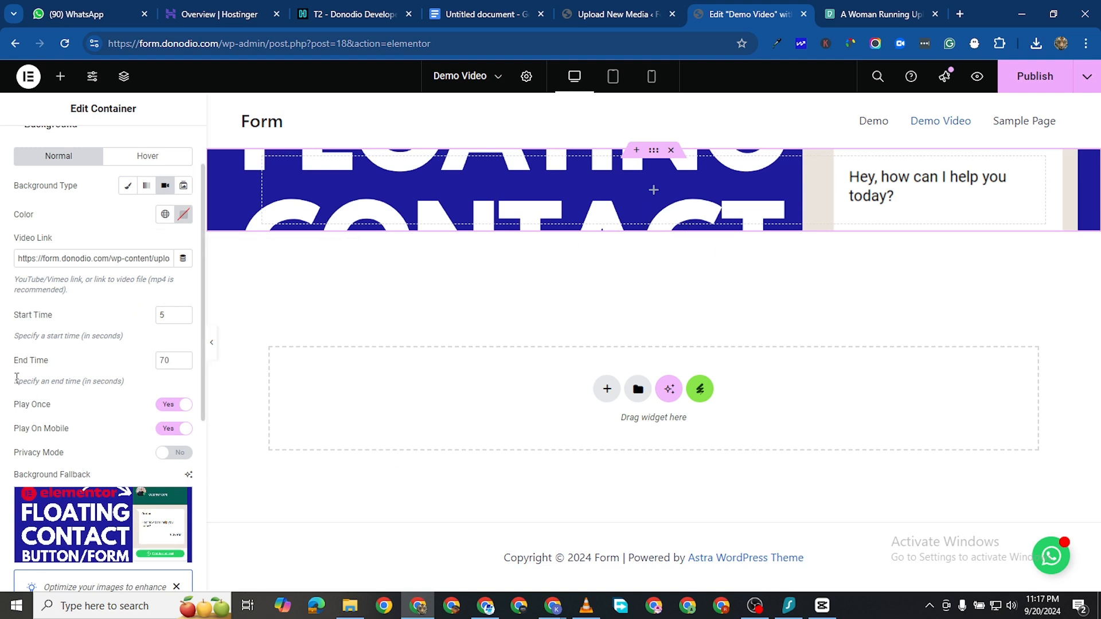
scroll(83, 465, "down", 3)
left_click(183, 415)
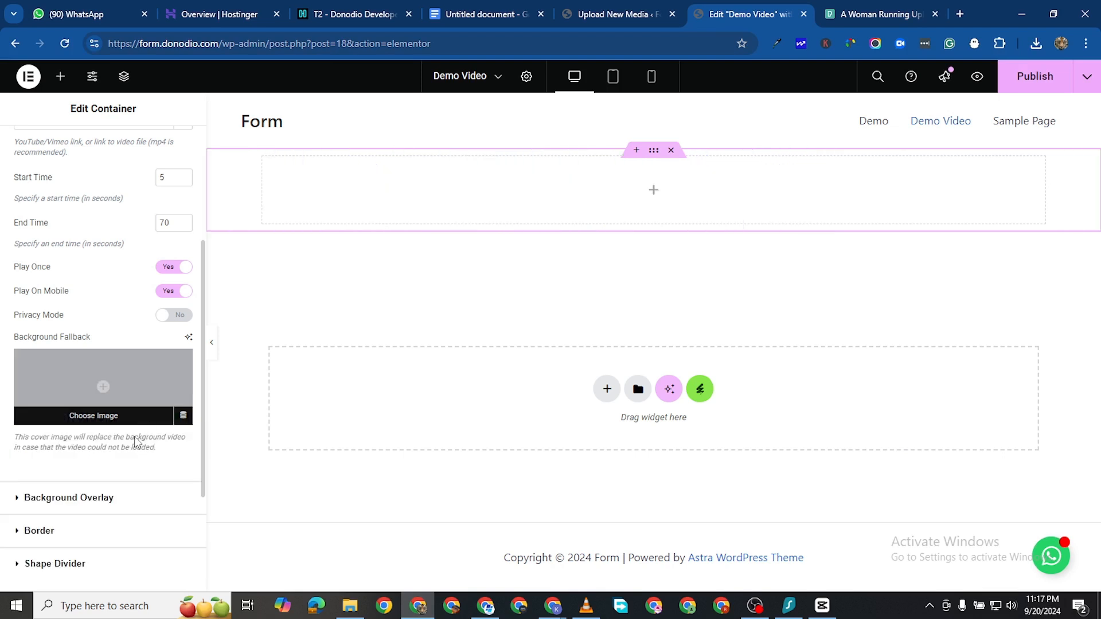
Publish the Demo Video page and reload its editor.
scroll(83, 496, "down", 2)
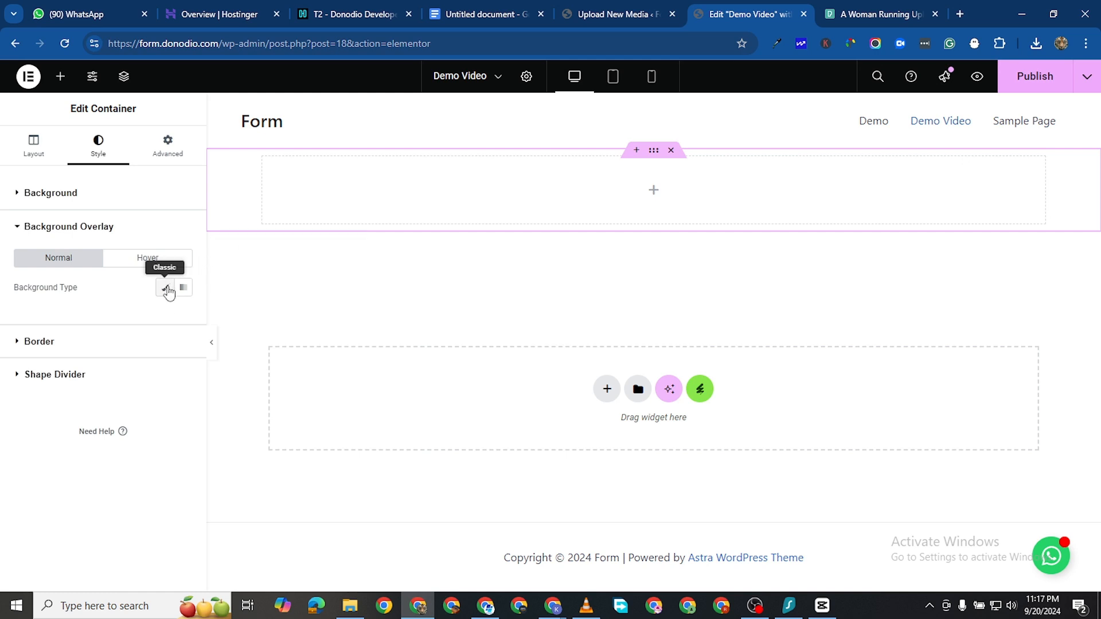
left_click(1018, 81)
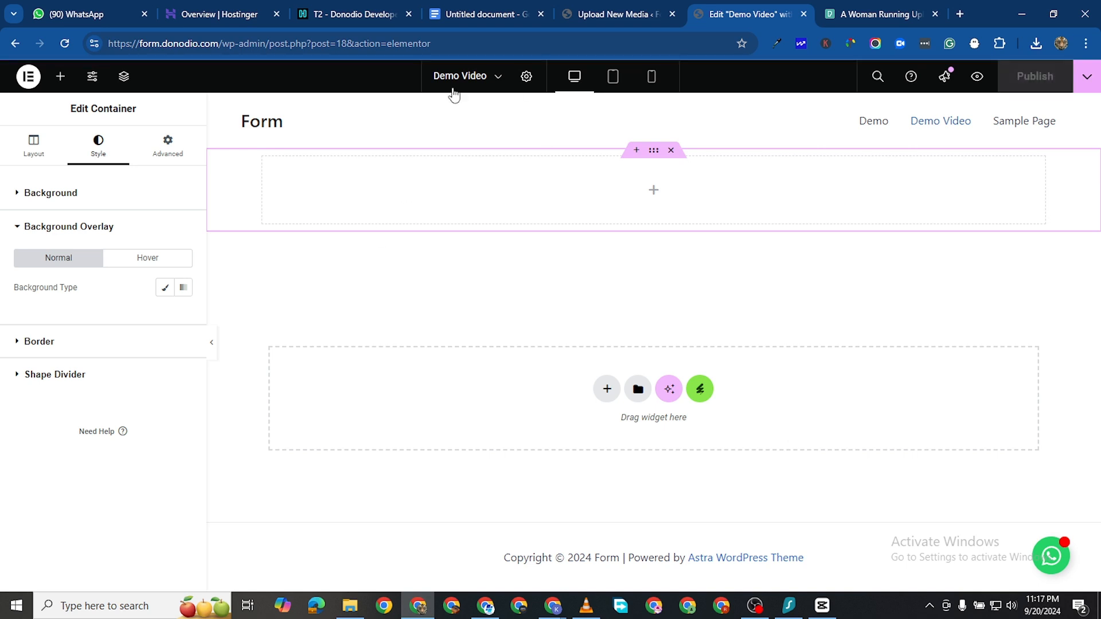
left_click(64, 49)
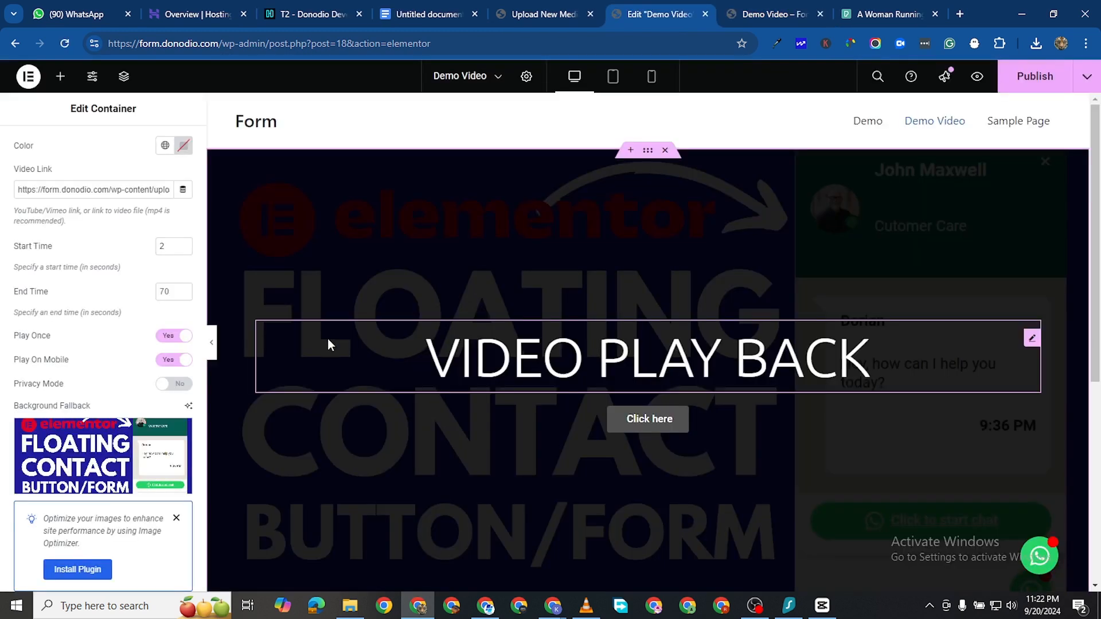
Publish the page with its fallback image and reload the page preview to check how the container loads.
scroll(130, 335, "down", 3)
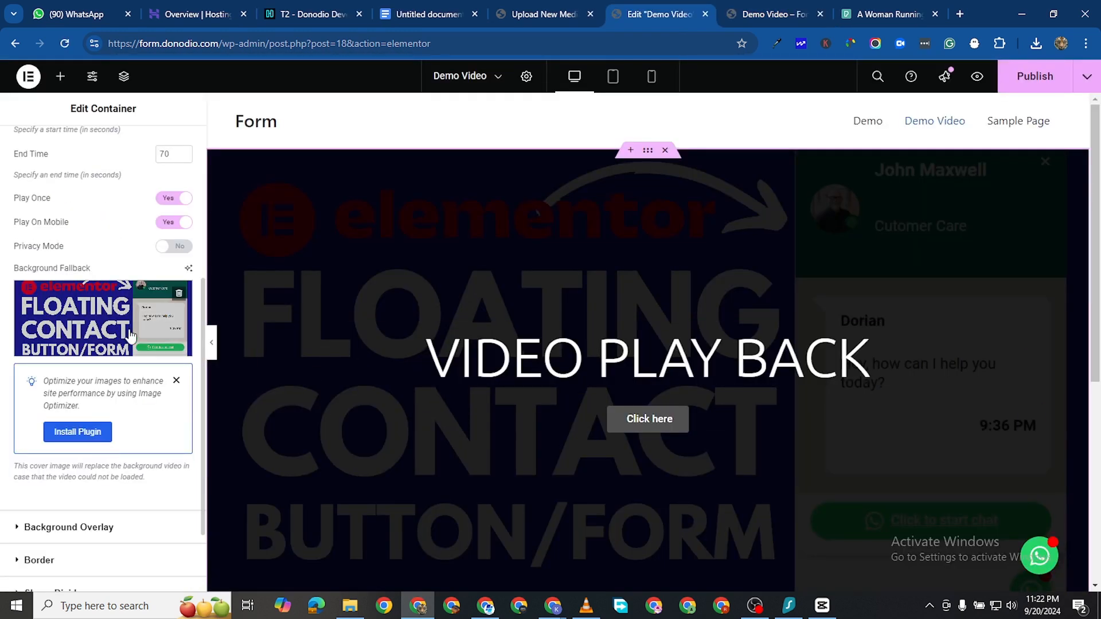
mouse_move(41, 320)
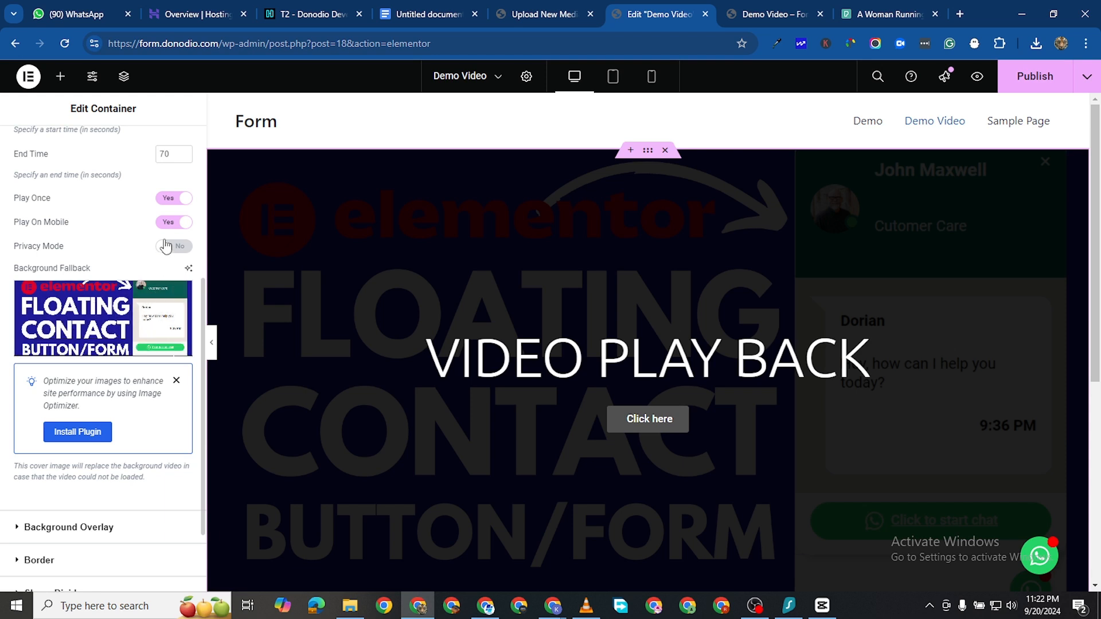
scroll(103, 253, "down", 2)
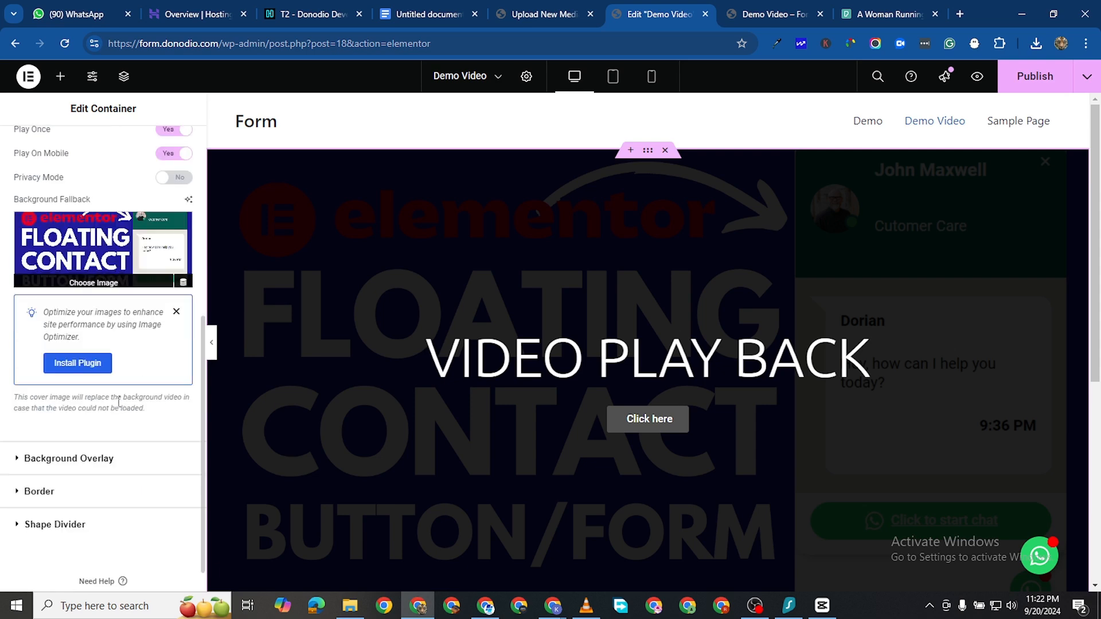
left_click(1034, 79)
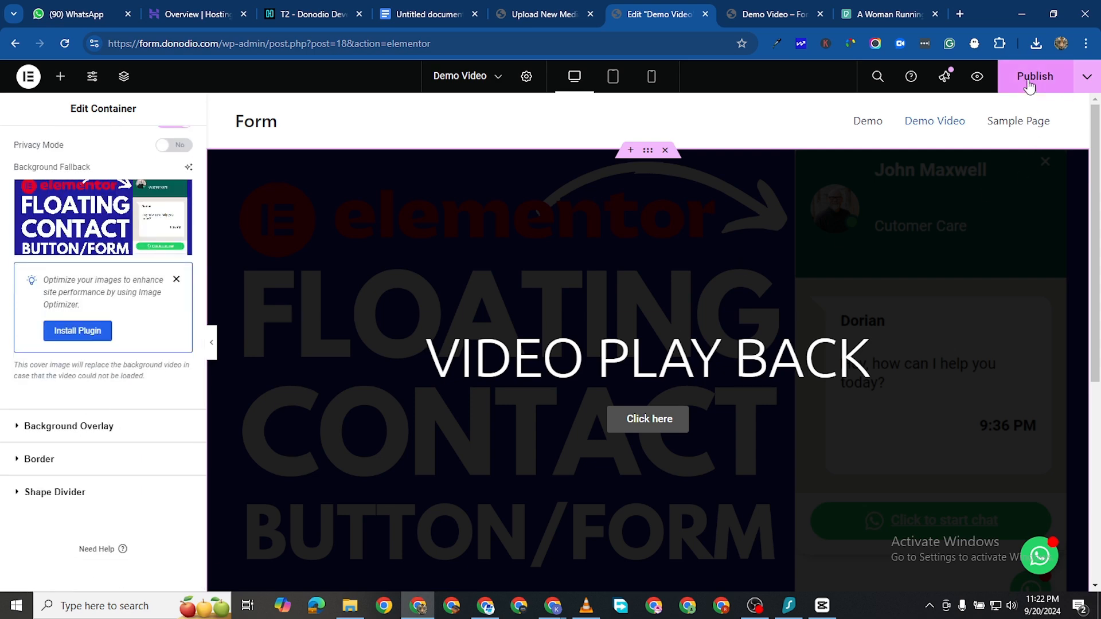
left_click(745, 16)
left_click(65, 44)
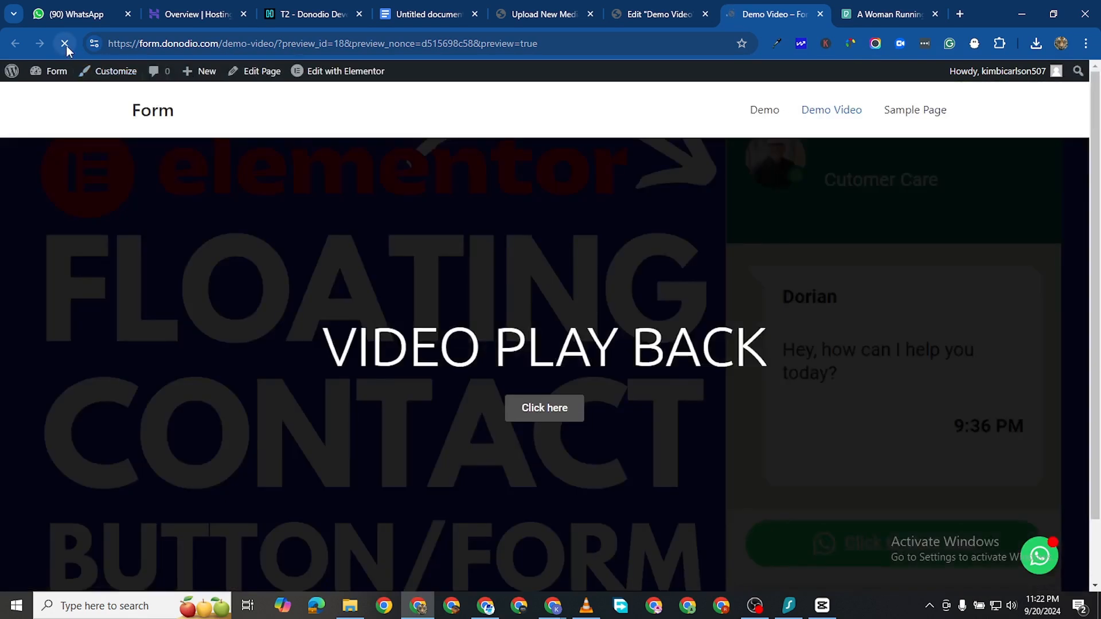
scroll(516, 367, "down", 2)
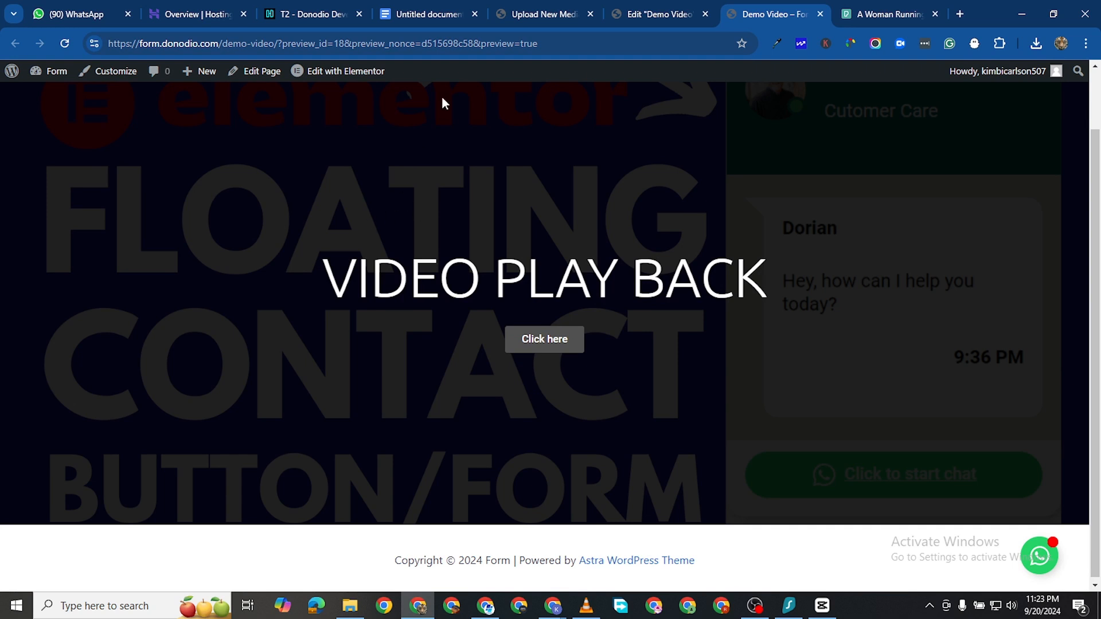
Back in the editor, delete the container's background fallback image and turn off Play Once.
left_click(647, 22)
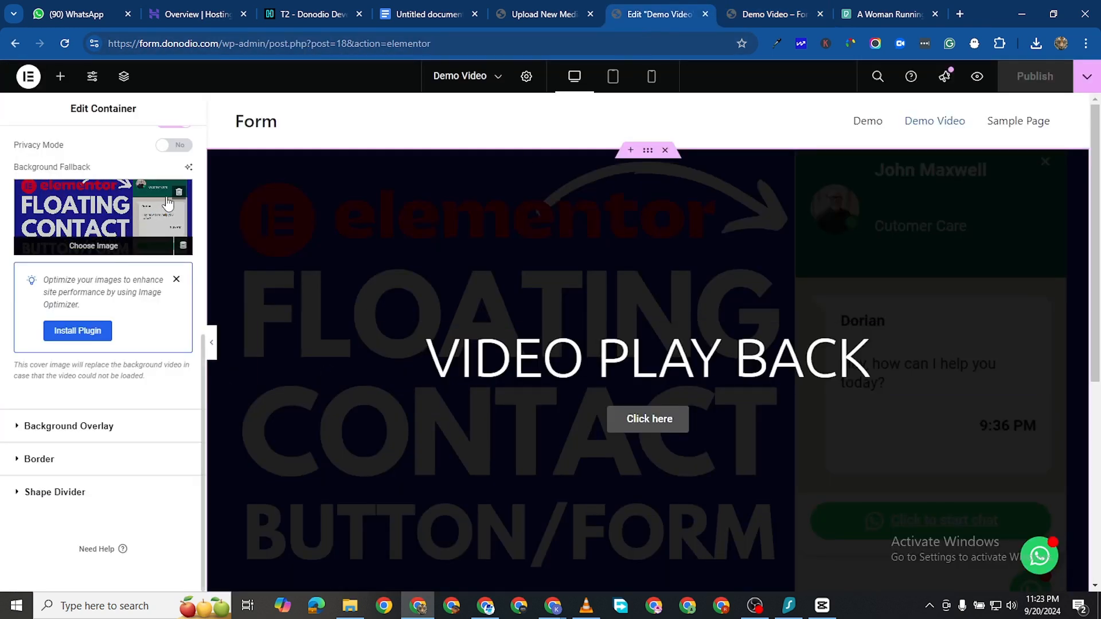
left_click(179, 195)
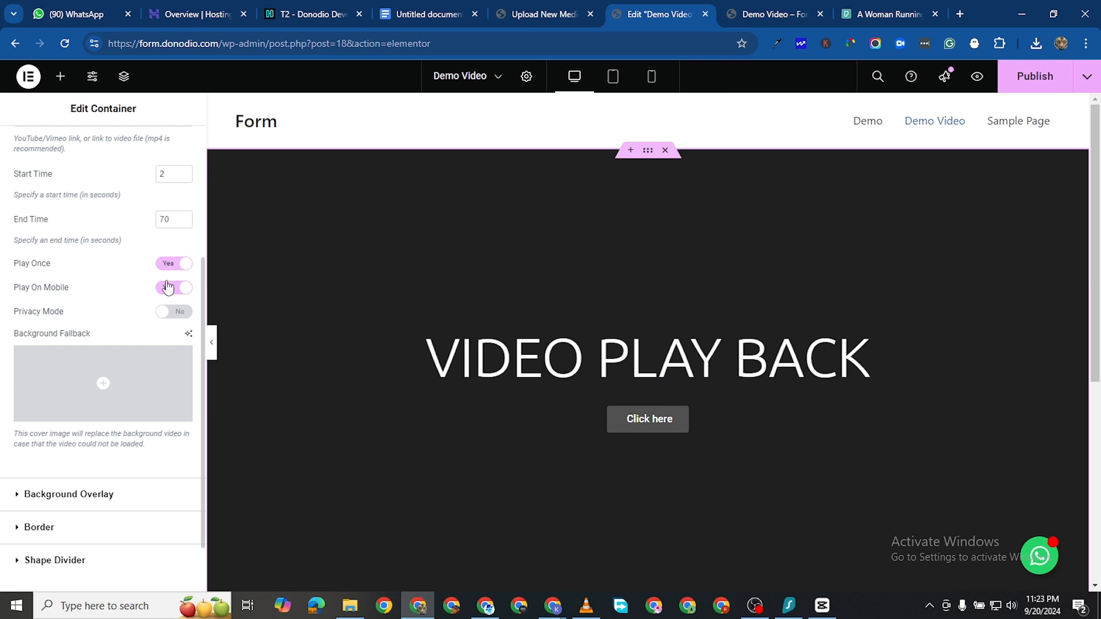
left_click(171, 266)
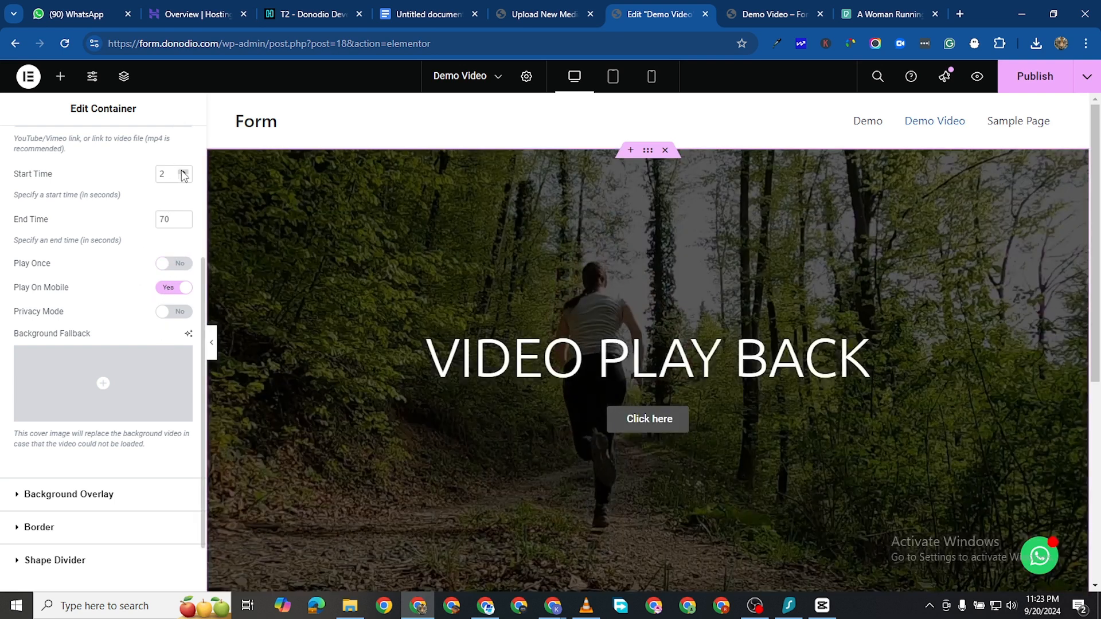
Increase the start time of the container's background video to 6 seconds.
left_click(184, 172)
left_click(184, 172)
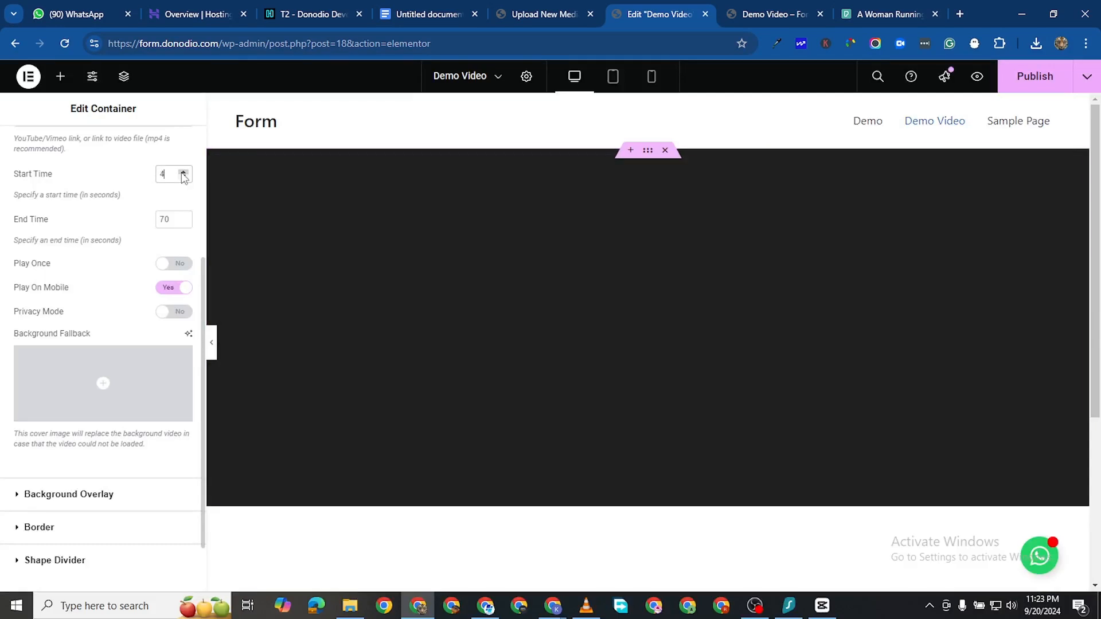
left_click(183, 172)
left_click(183, 172)
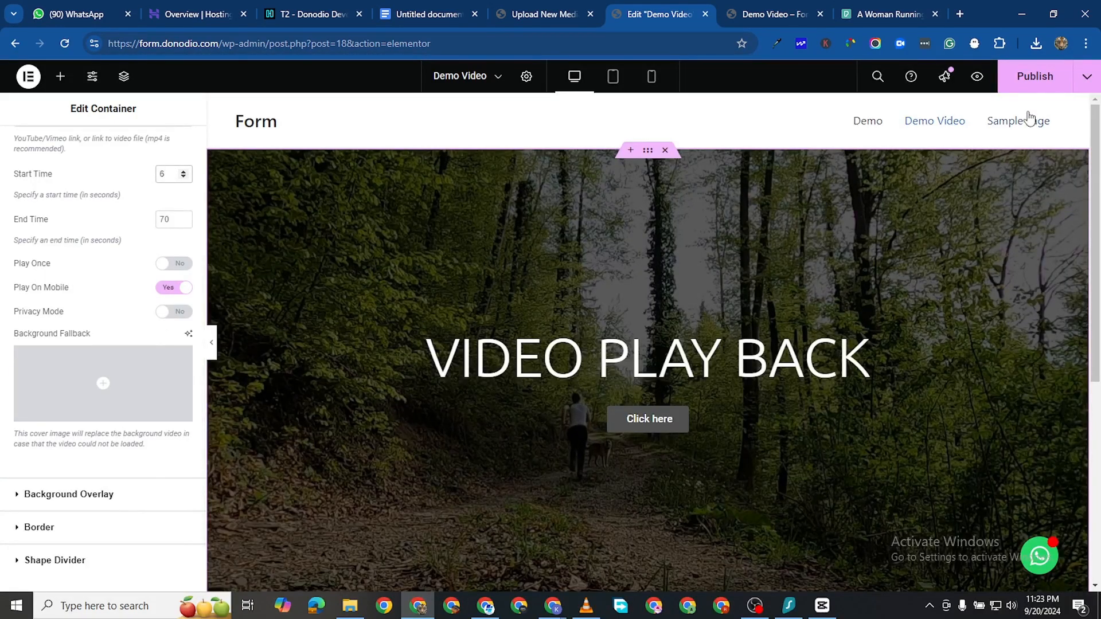
Publish the updated page and reload its preview to check the background video playback.
left_click(769, 17)
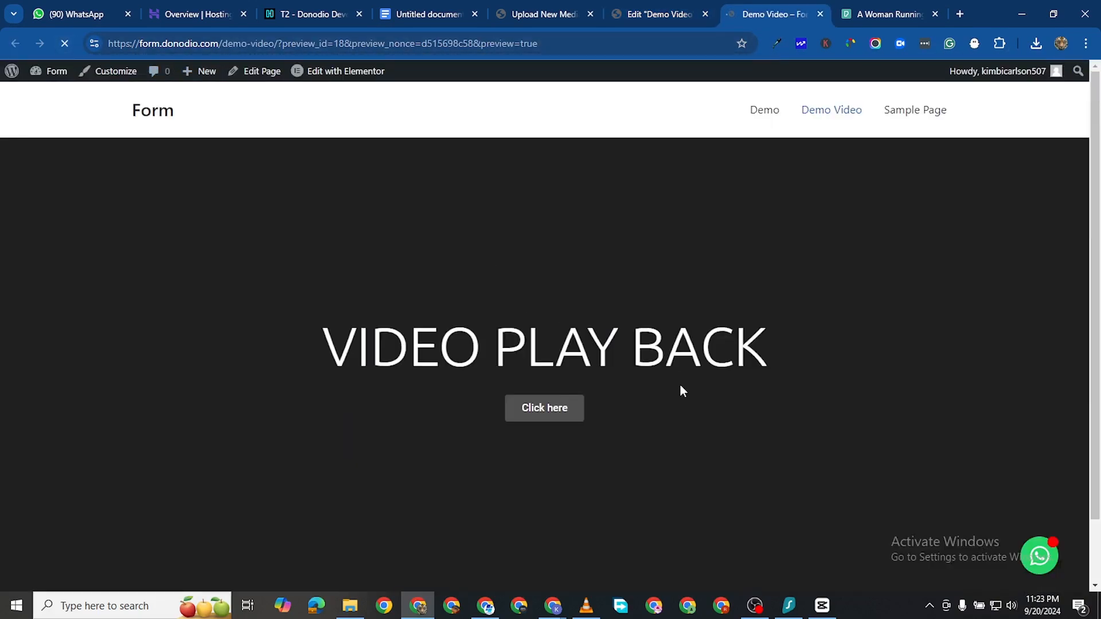
scroll(608, 439, "down", 1)
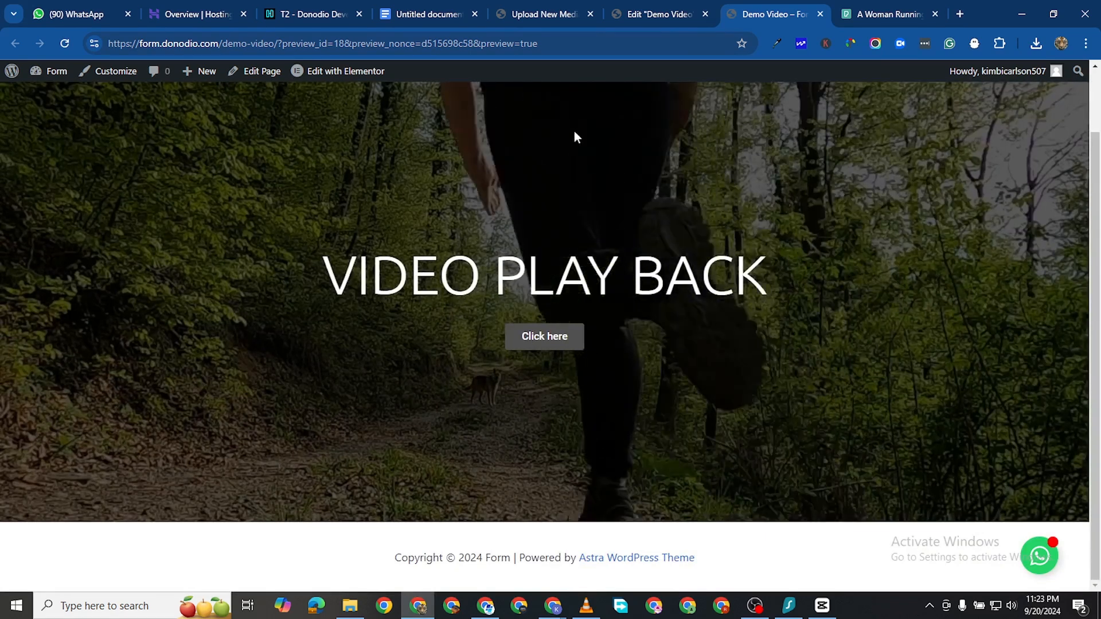
left_click(62, 43)
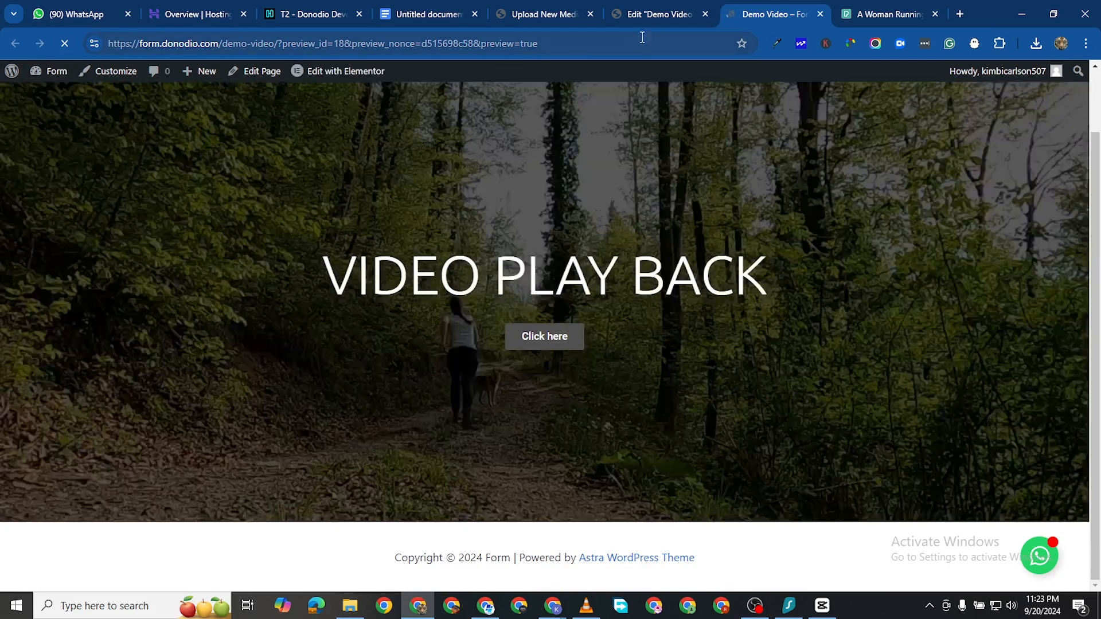
Return to the page editor and set the background video's start time to 2 seconds.
left_click(641, 17)
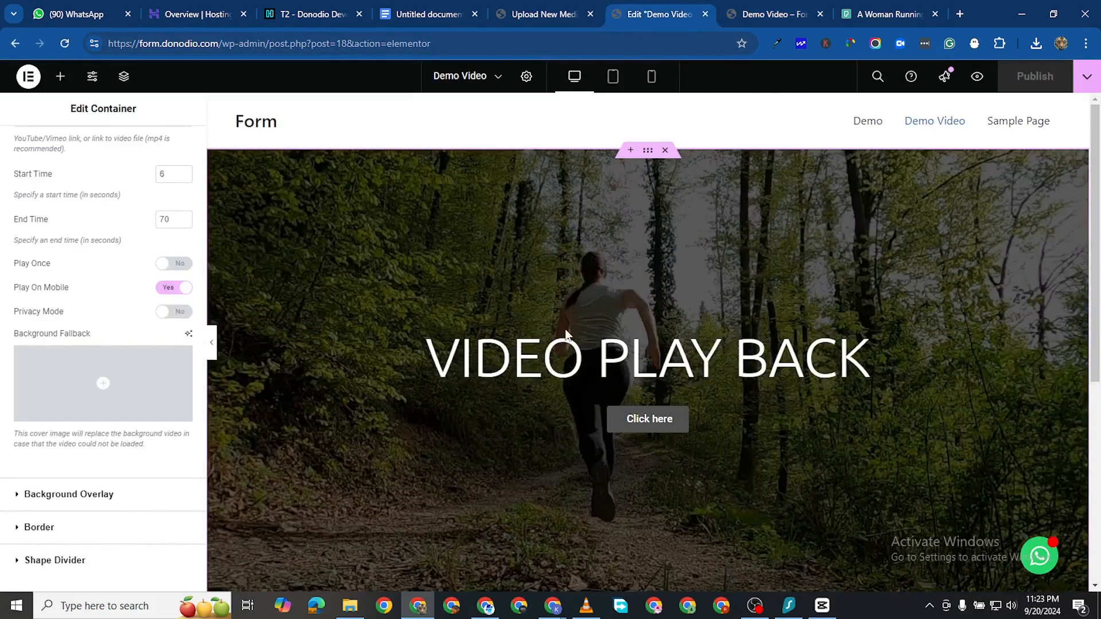
scroll(274, 264, "down", 1)
scroll(167, 187, "up", 1)
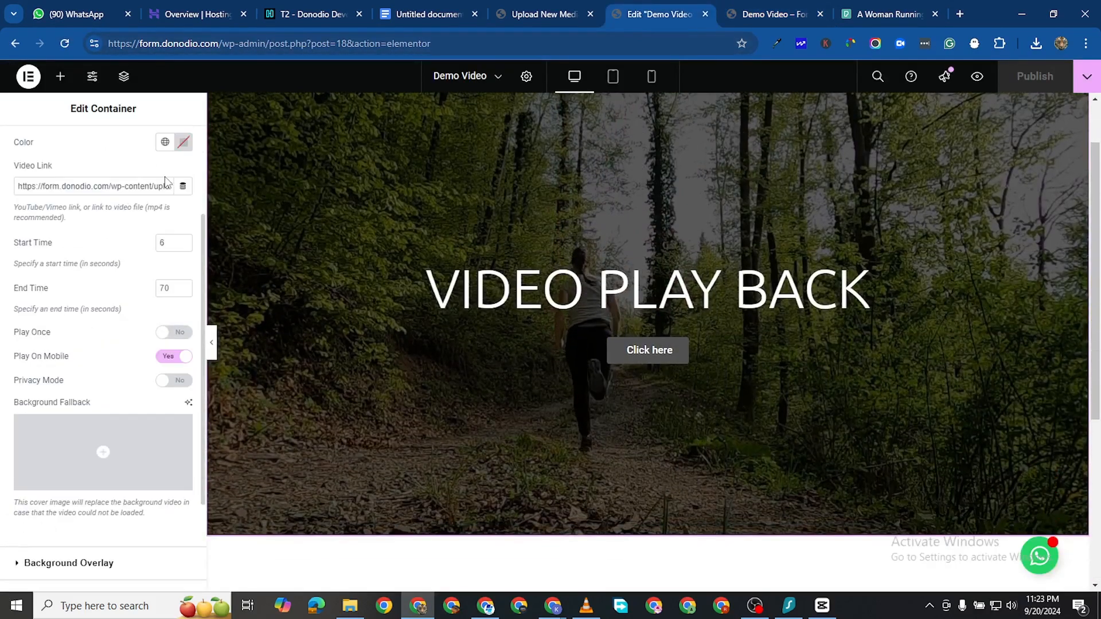
left_click(184, 248)
left_click(184, 247)
left_click(184, 247)
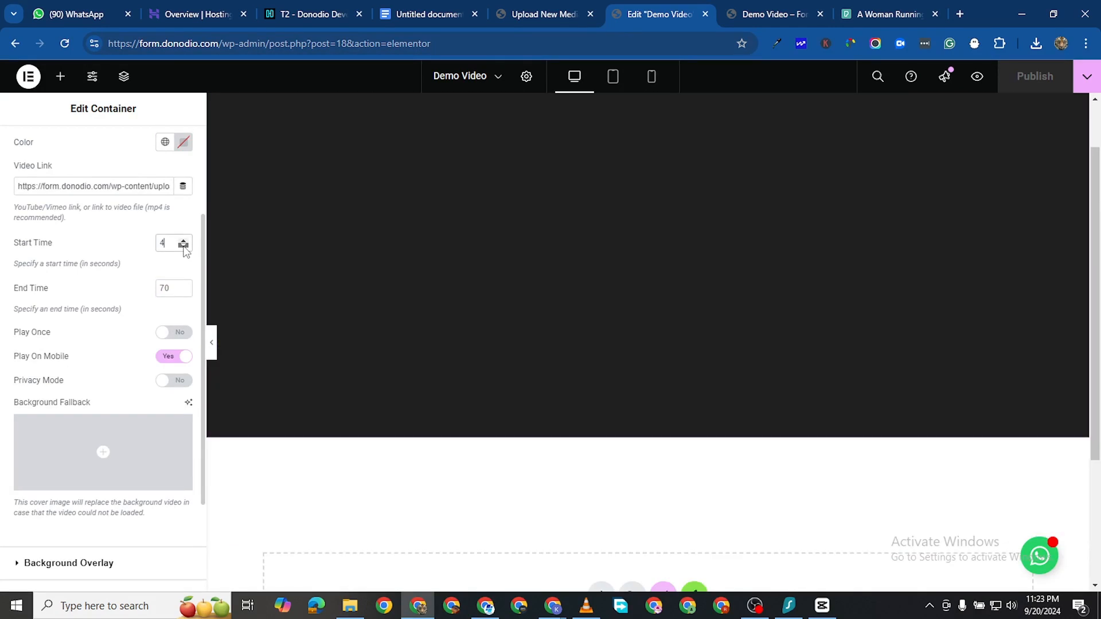
left_click(184, 247)
left_click(183, 247)
left_click(183, 247)
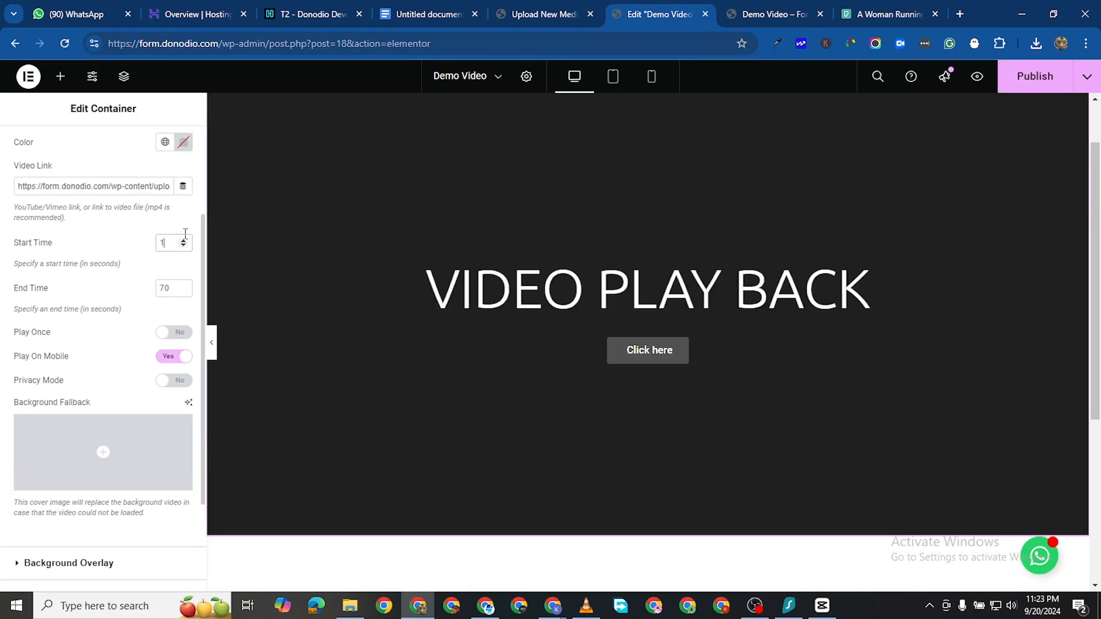
left_click(184, 239)
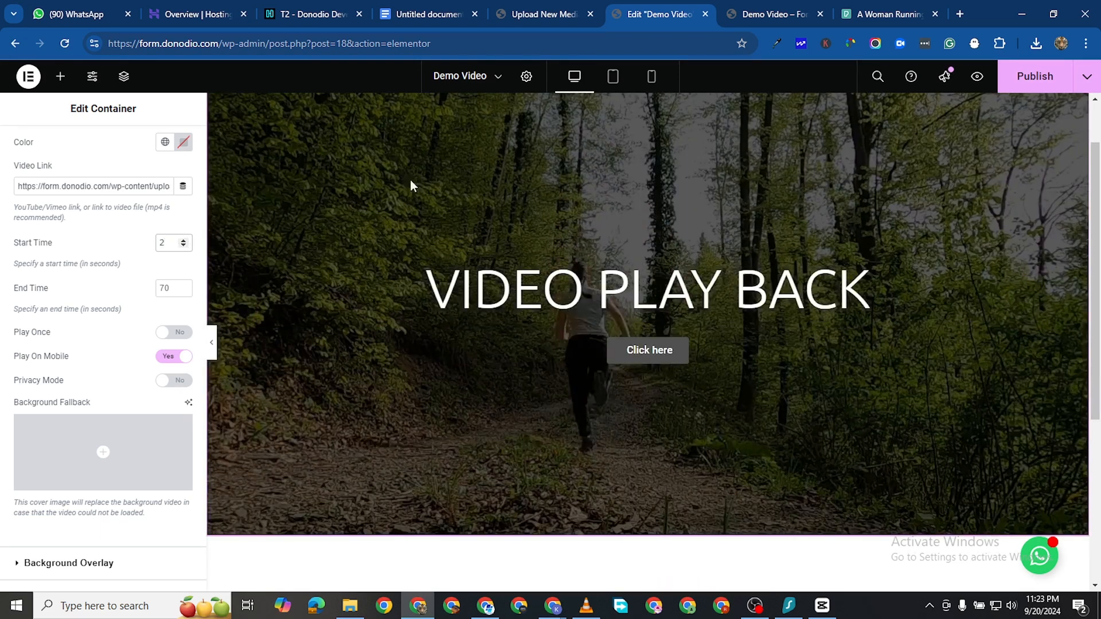
Publish the page with the updated start time and check the background video in its preview.
scroll(340, 188, "up", 1)
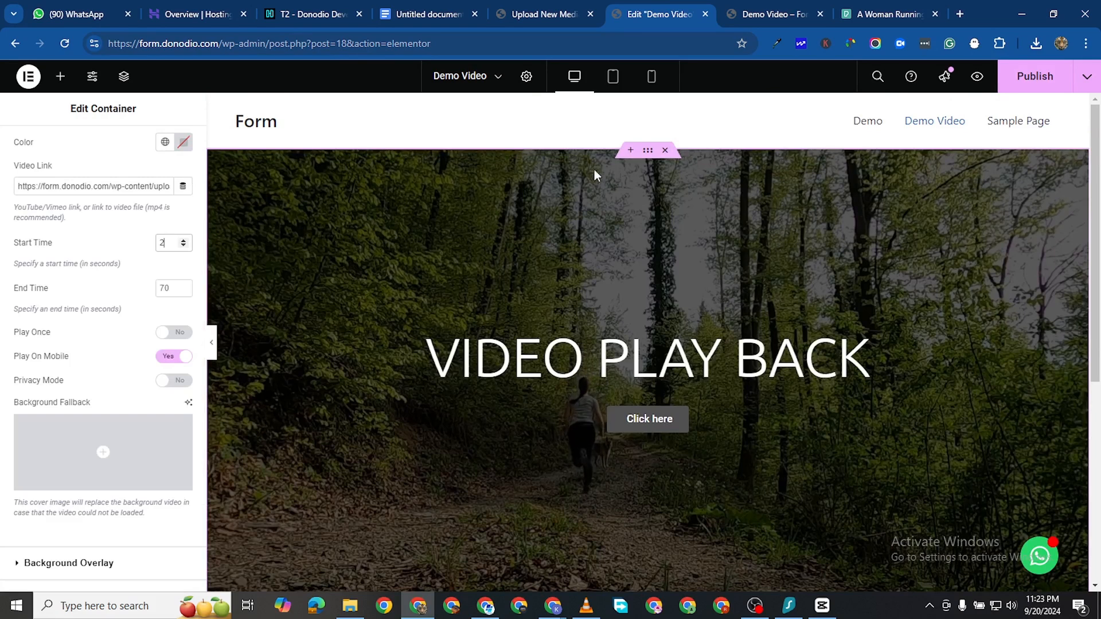
scroll(144, 229, "up", 3)
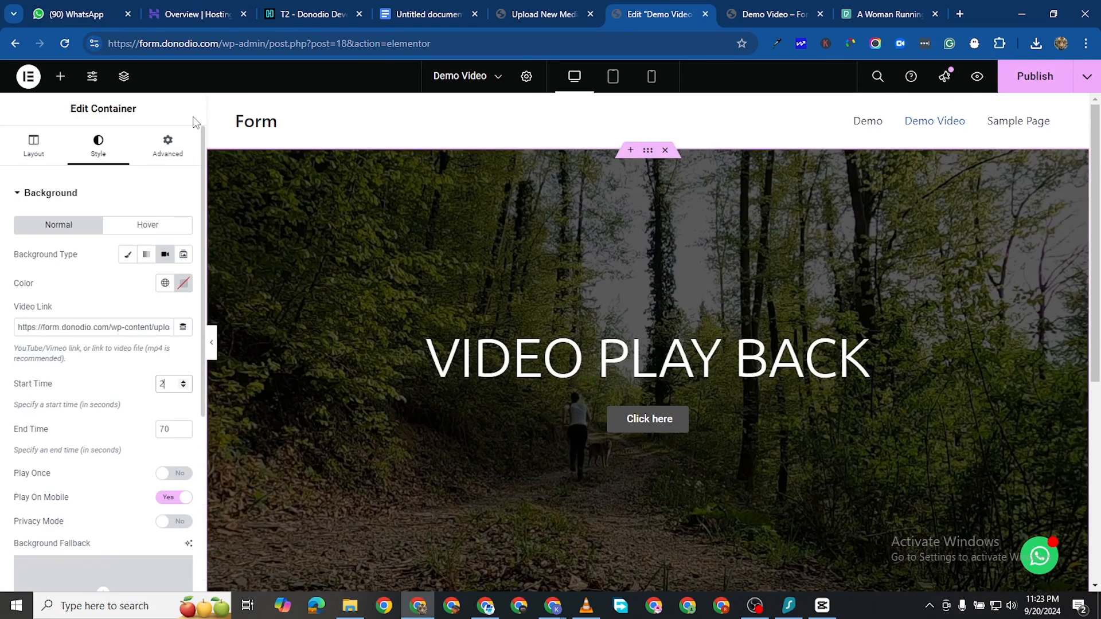
left_click(167, 145)
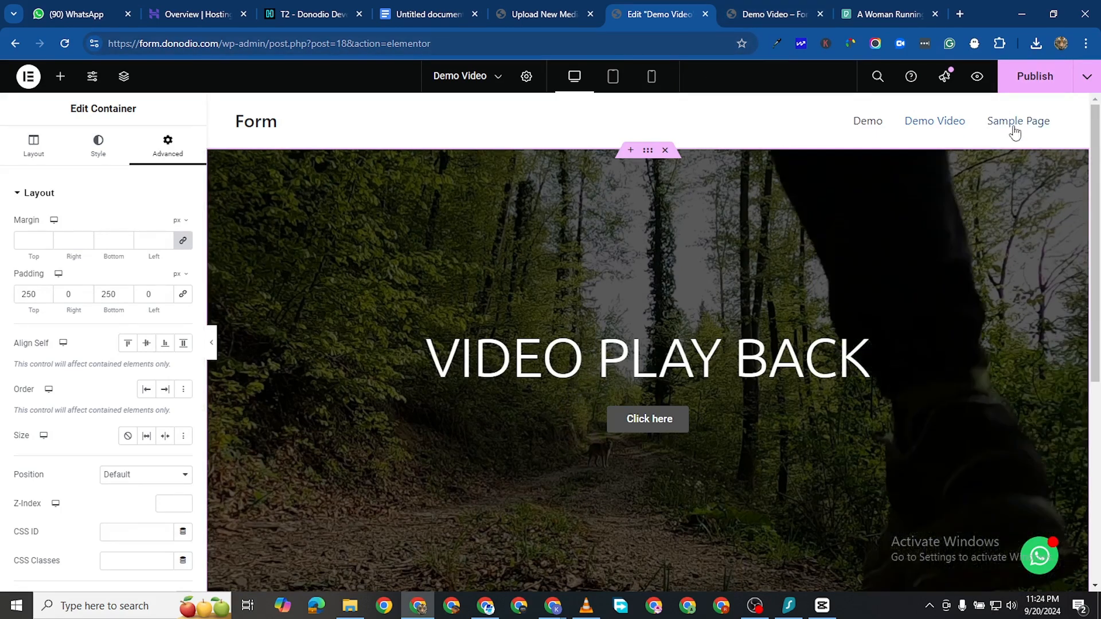
left_click(1030, 80)
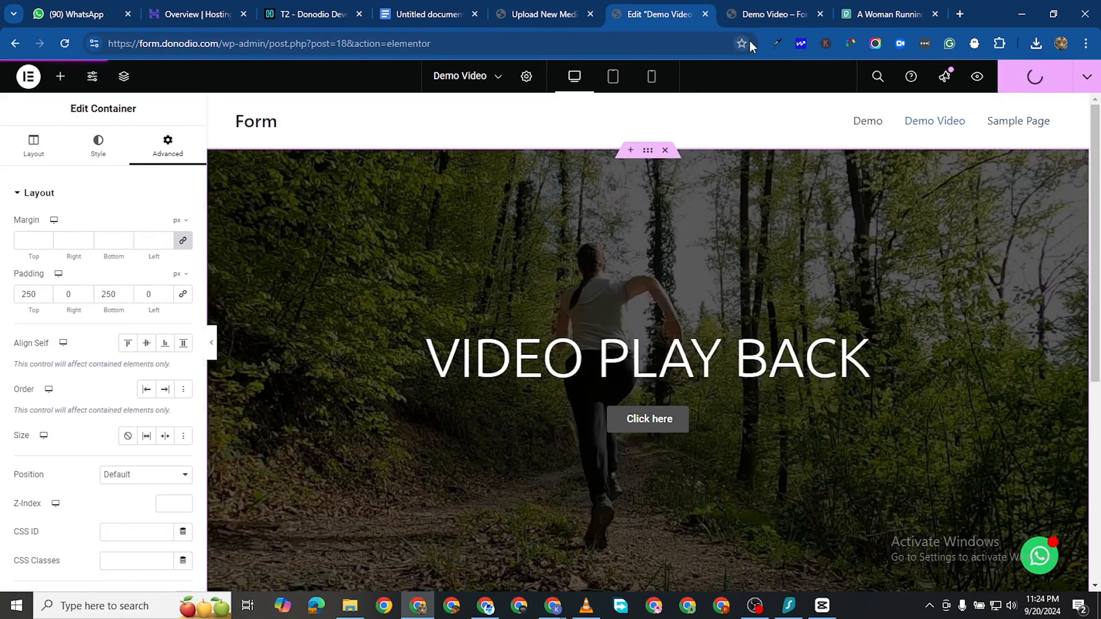
left_click(766, 15)
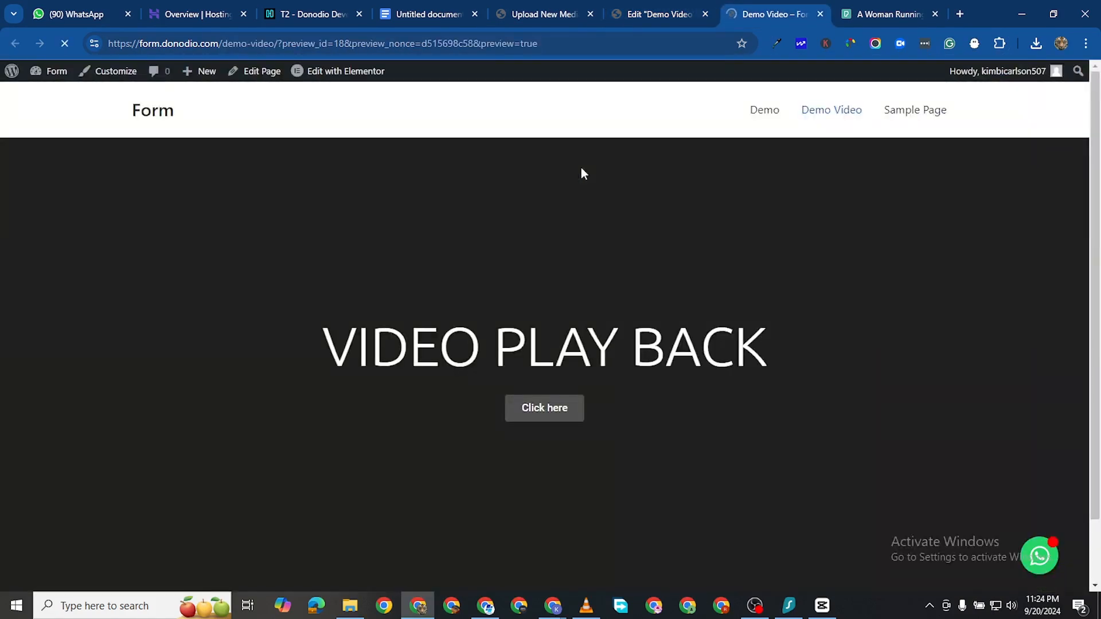
scroll(612, 360, "down", 1)
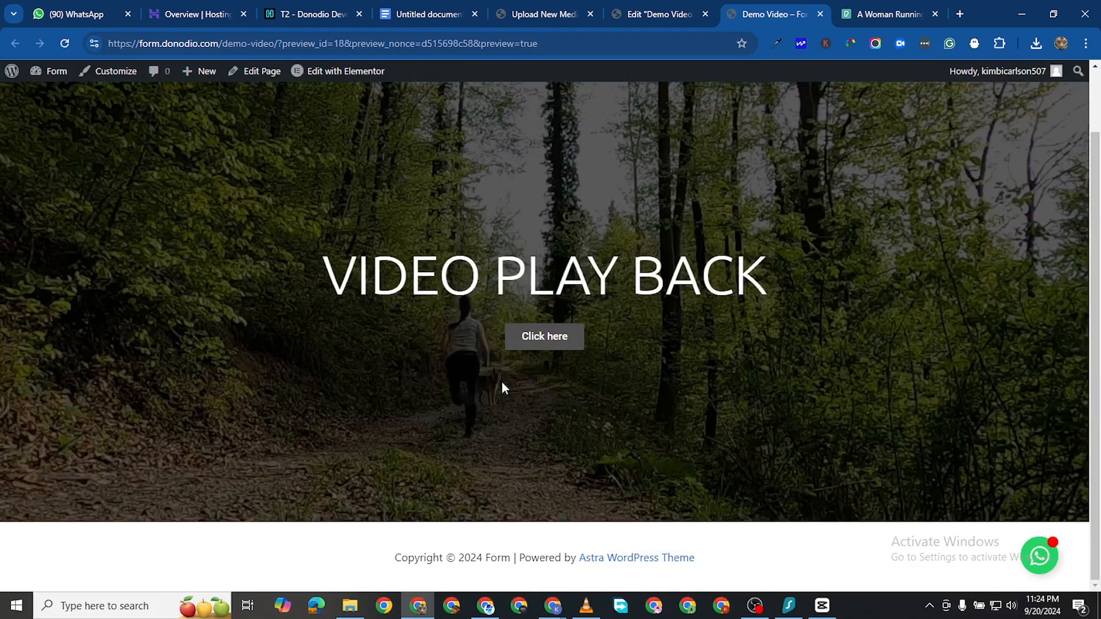
scroll(502, 384, "up", 1)
Back in the editor, show the page in mobile portrait view and reduce the heading's font size to 30 px.
left_click(651, 13)
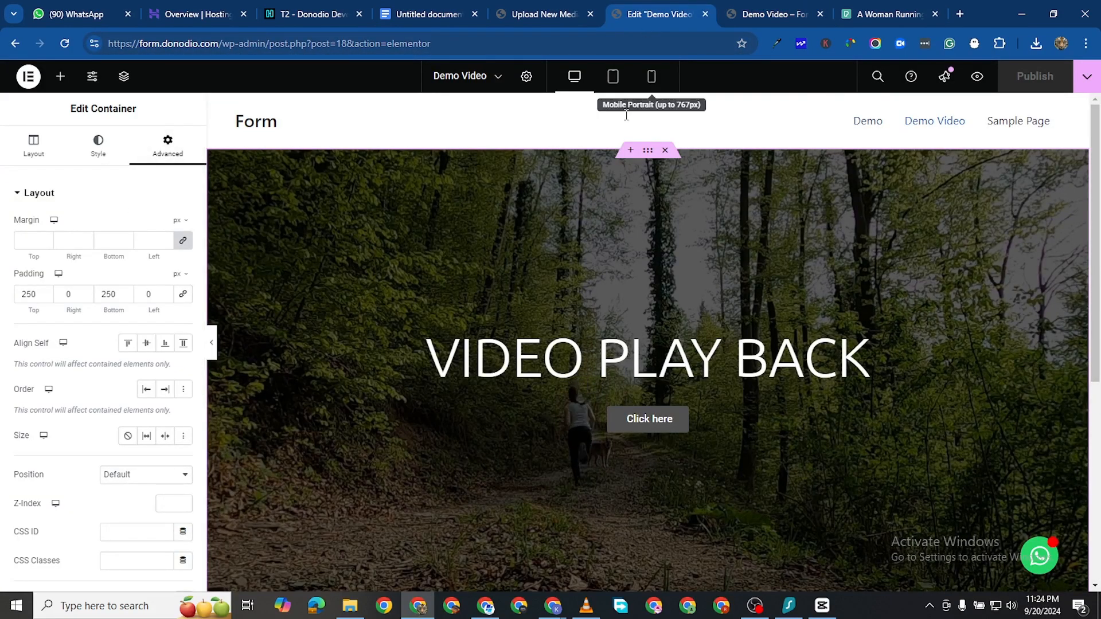
left_click(652, 76)
scroll(601, 317, "down", 4)
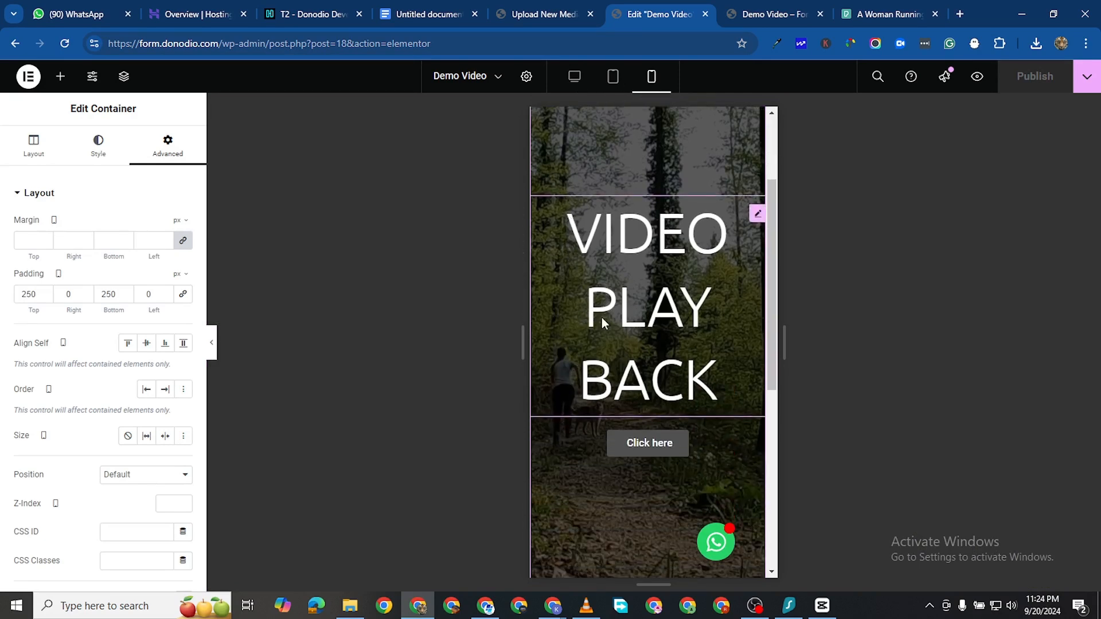
scroll(605, 315, "up", 2)
scroll(604, 315, "up", 1)
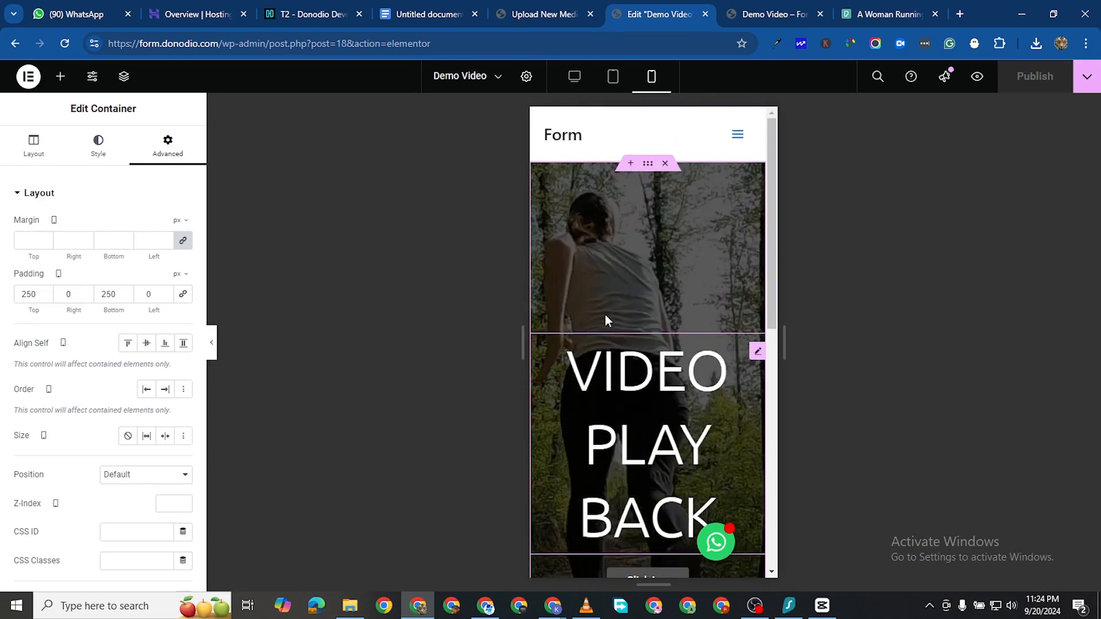
scroll(626, 316, "down", 1)
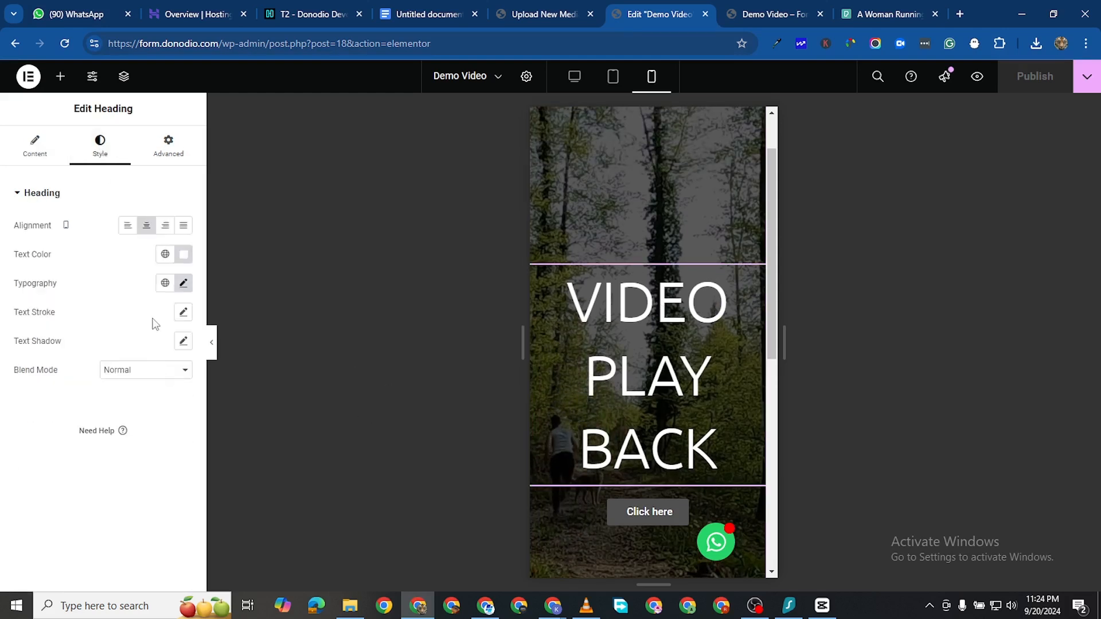
left_click(183, 283)
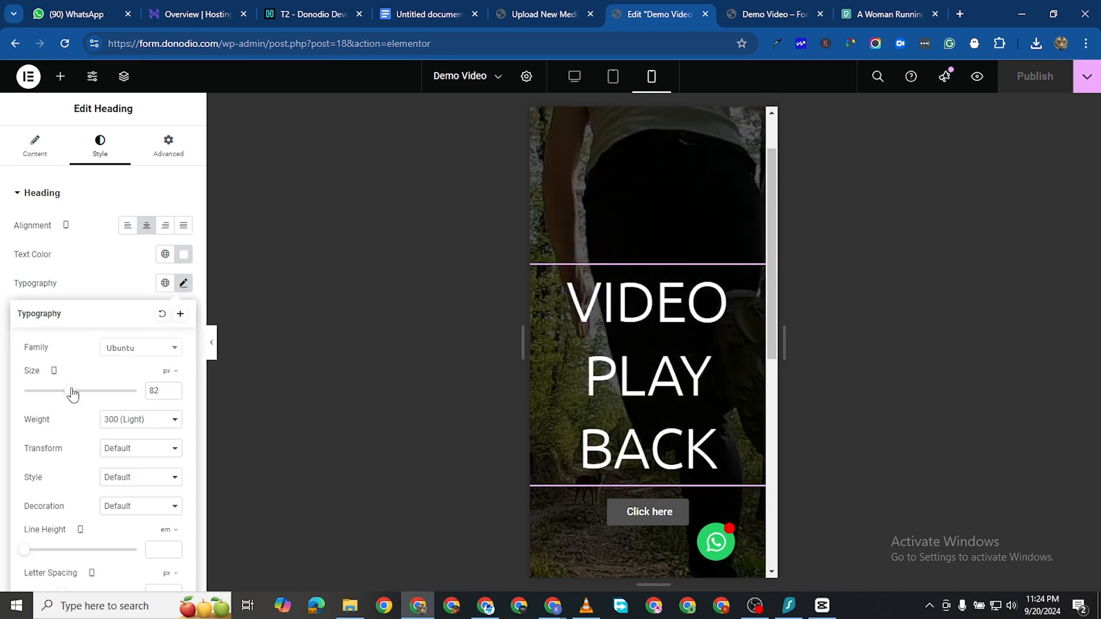
left_click_drag(71, 393, 40, 392)
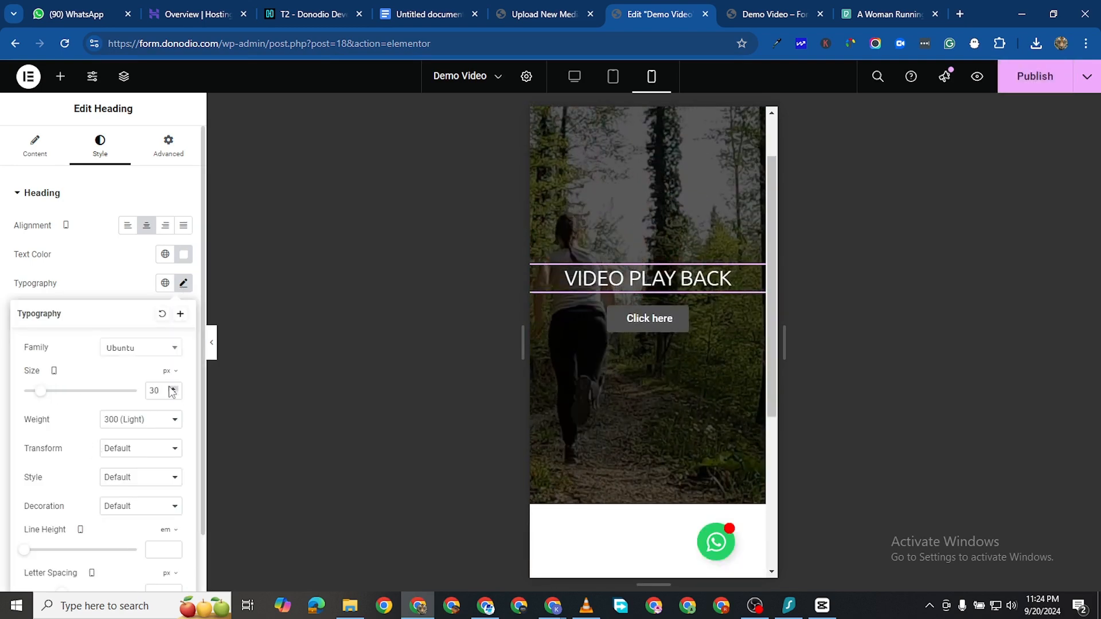
Set the video container's top and bottom padding to 100 px in the mobile view.
scroll(697, 267, "up", 2)
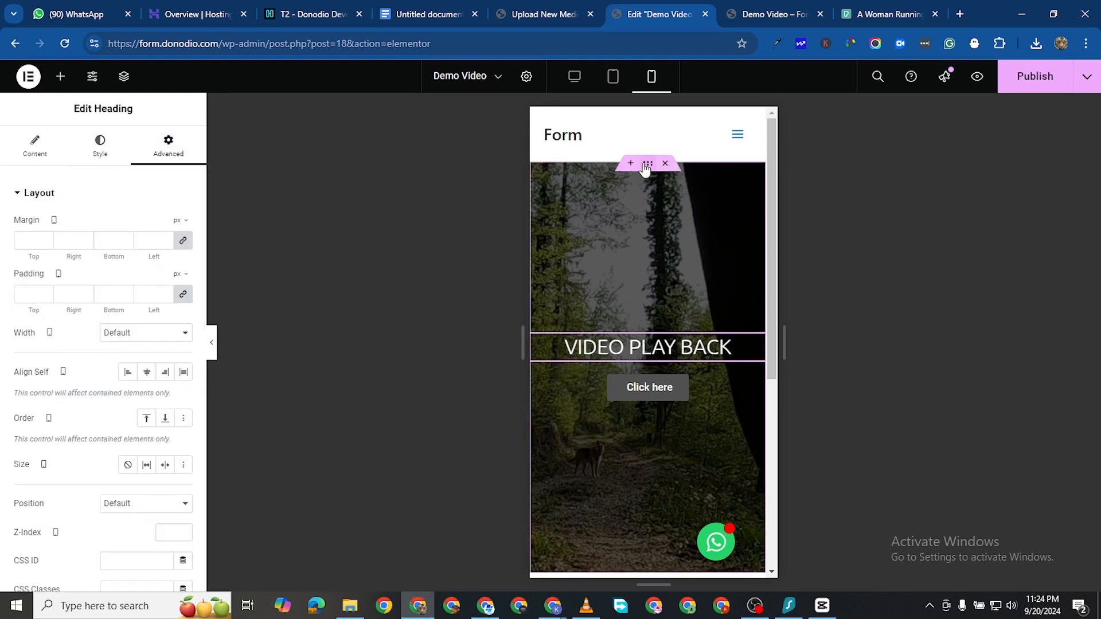
left_click(647, 165)
double_click(27, 295)
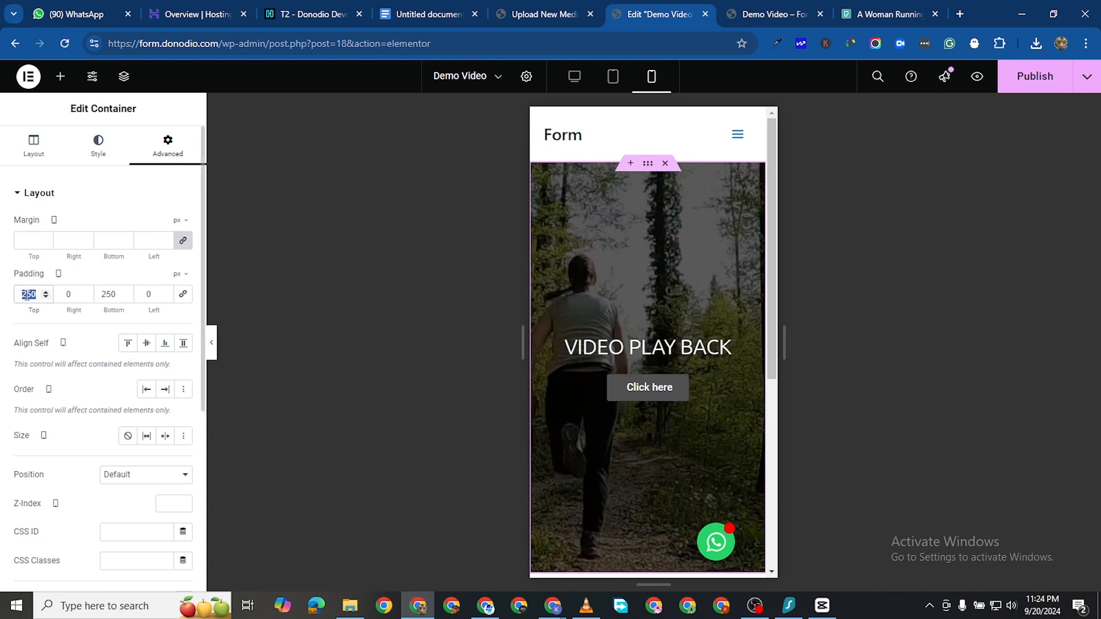
type("100")
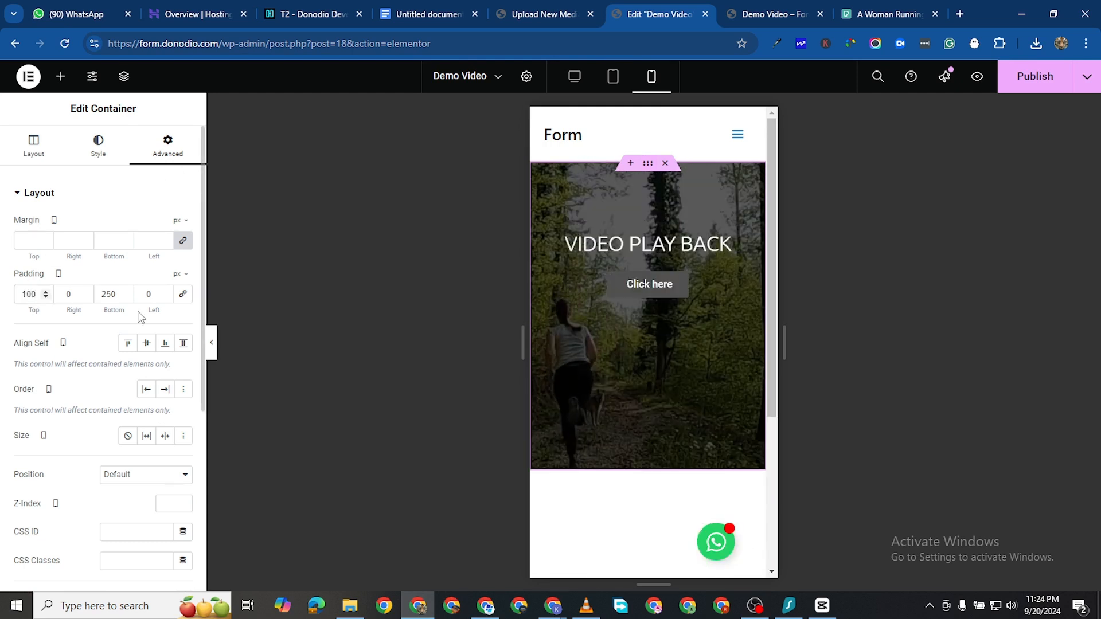
double_click(108, 294)
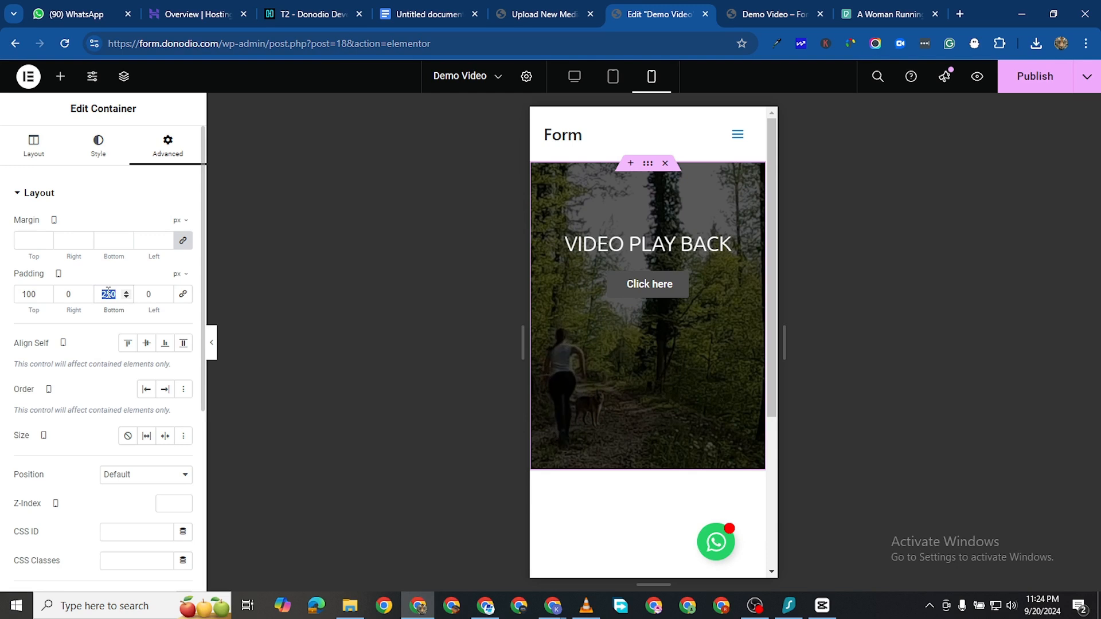
type("100")
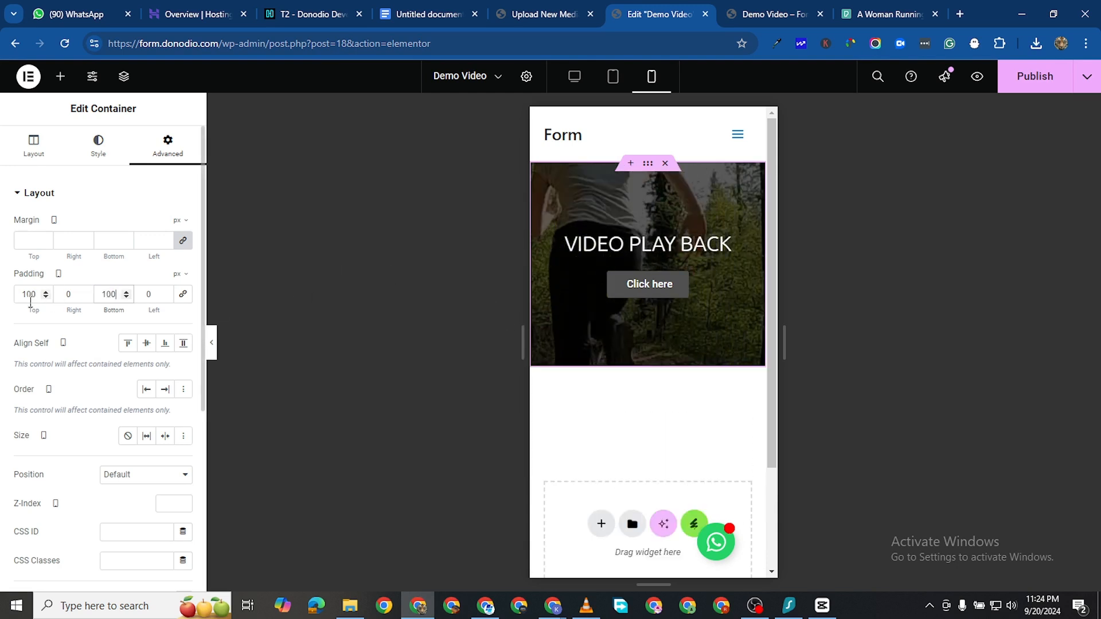
Increase the container's top and bottom mobile padding to 120 px.
key("BackSpace")
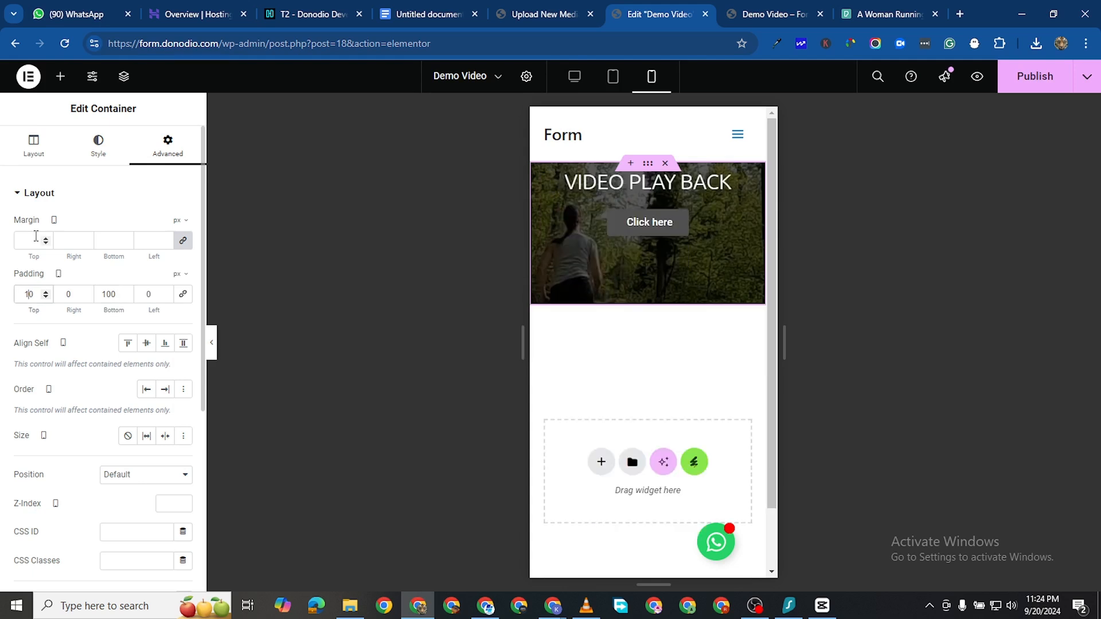
type("2")
left_click(111, 294)
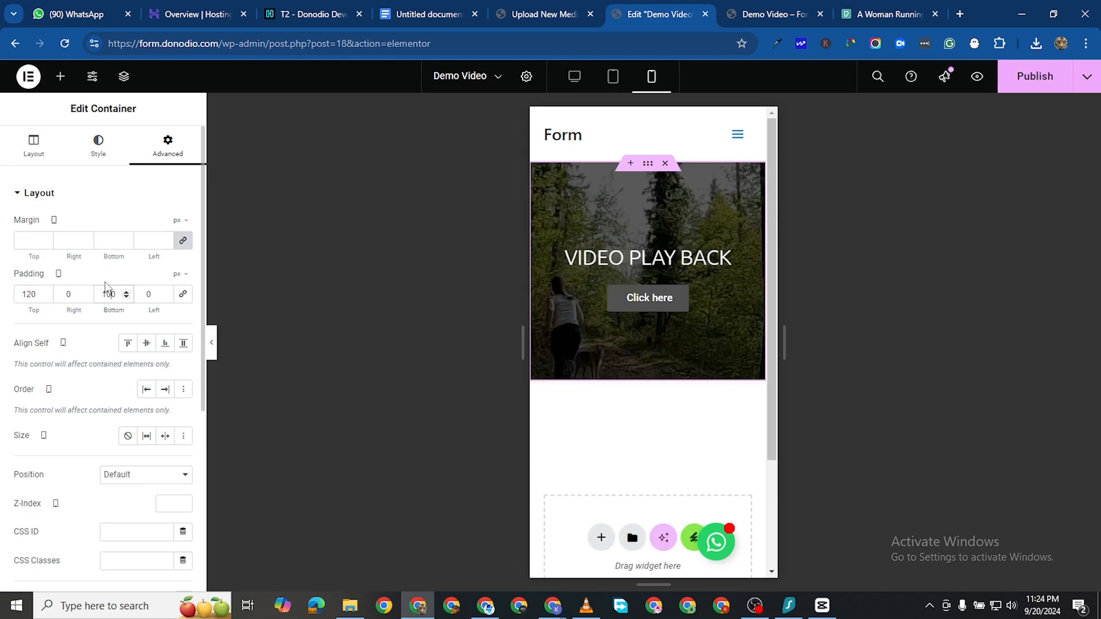
key("BackSpace")
type("2")
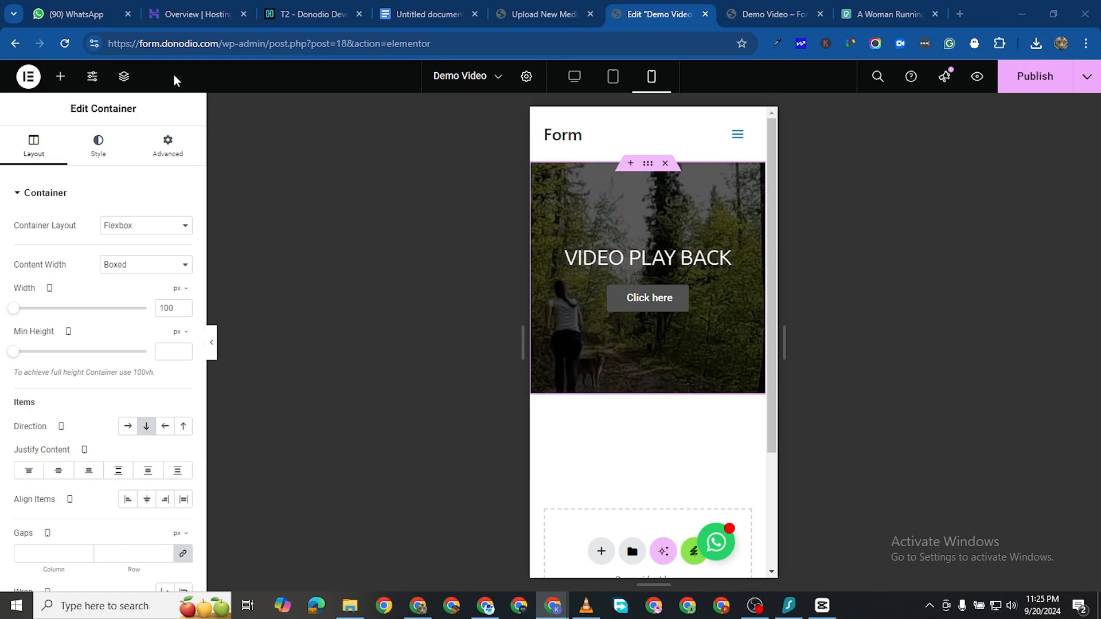
In desktop view, replace the container's background video link with the copied YouTube URL ending in EWnxrzS_xrY and turn on Privacy Mode.
left_click(542, 17)
left_click(626, 17)
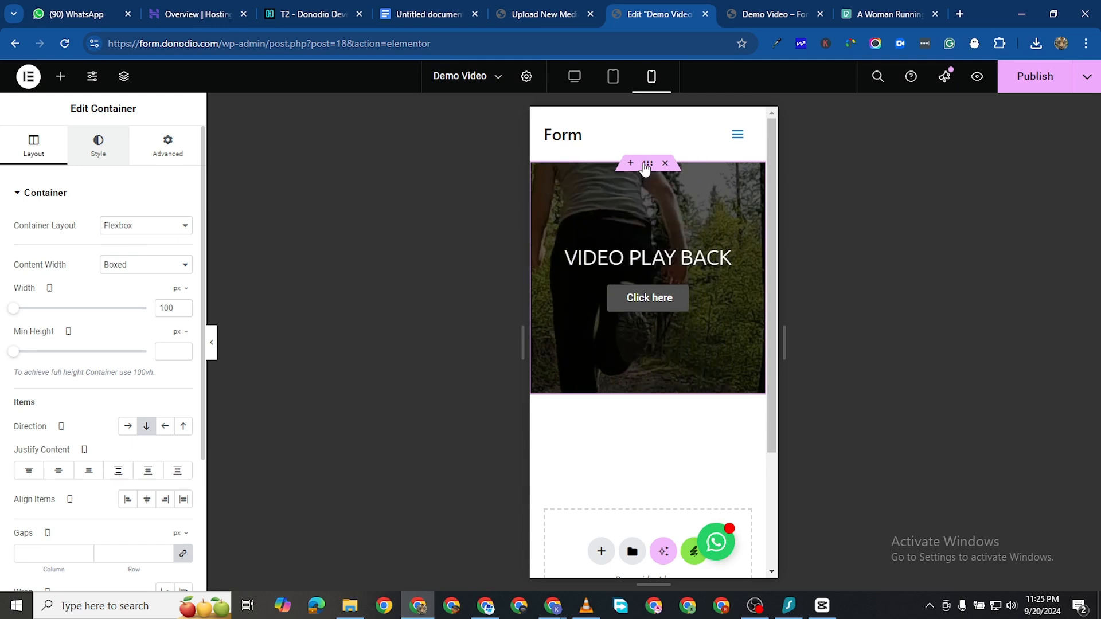
left_click(108, 141)
left_click(574, 76)
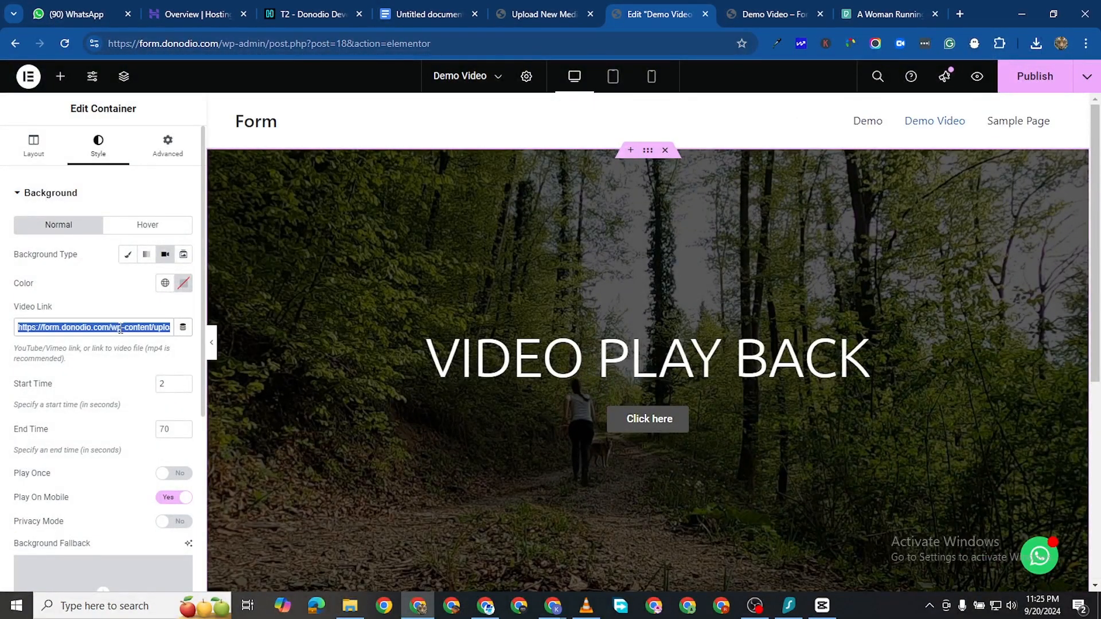
key("ctrl+v")
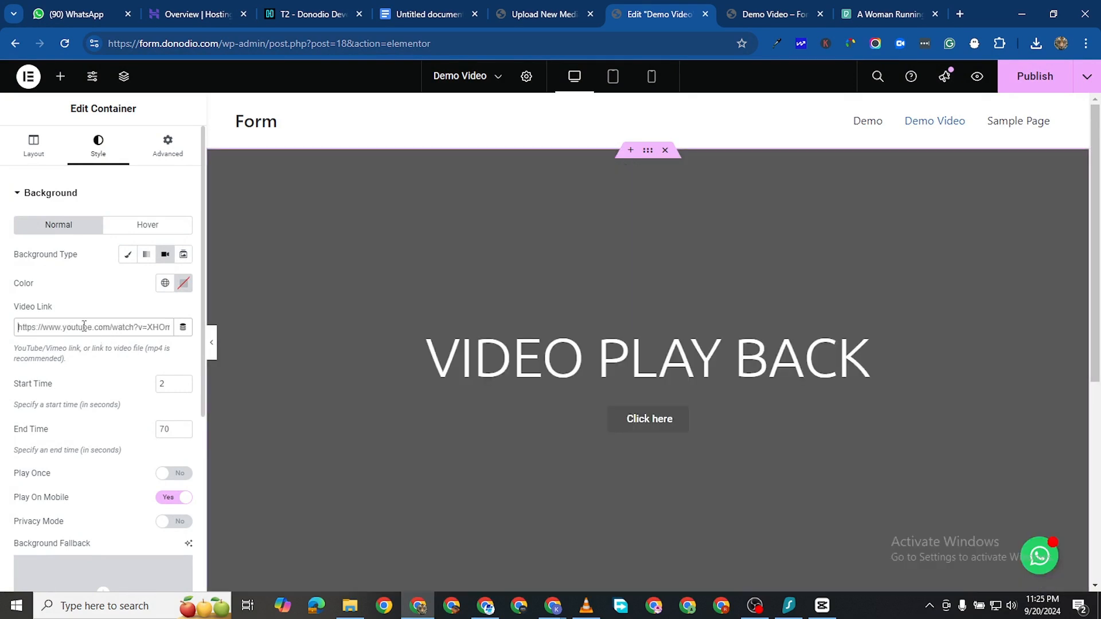
right_click(85, 326)
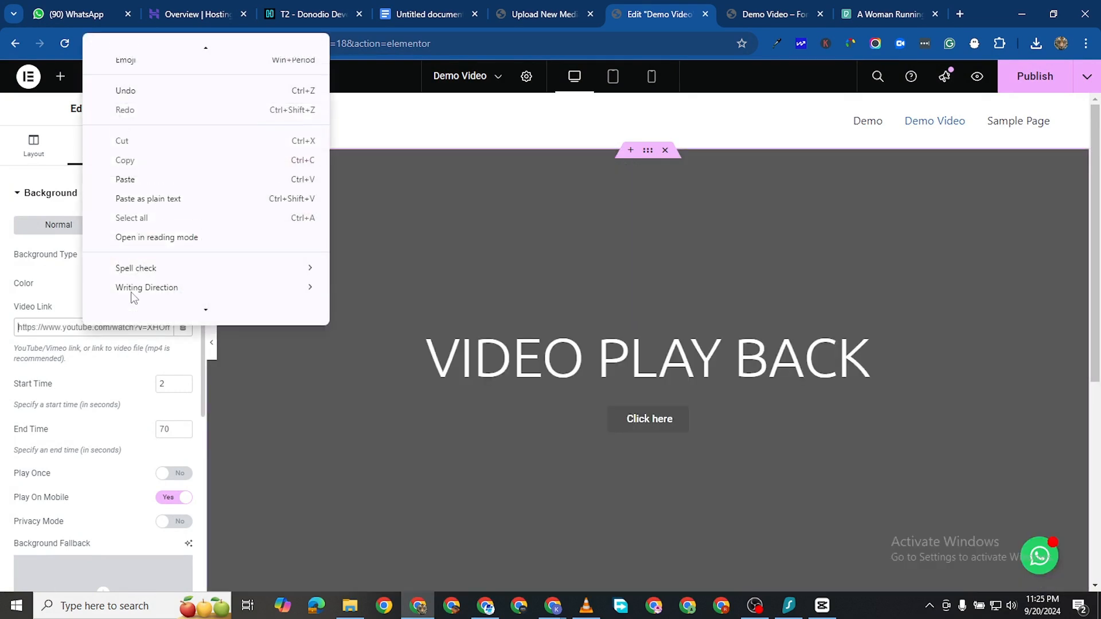
left_click(133, 178)
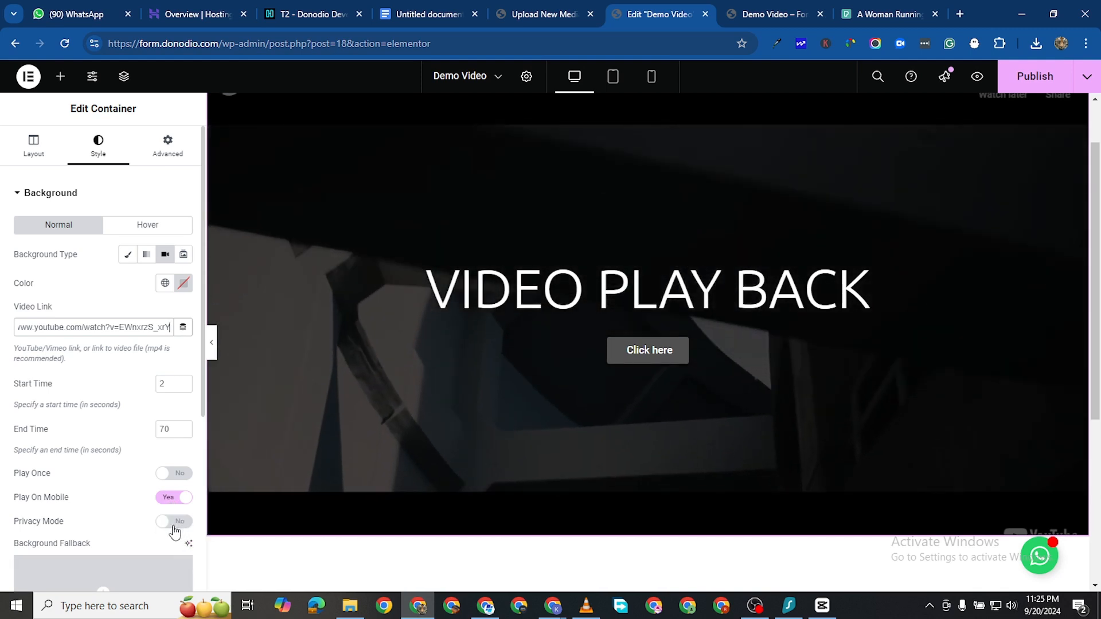
left_click(175, 537)
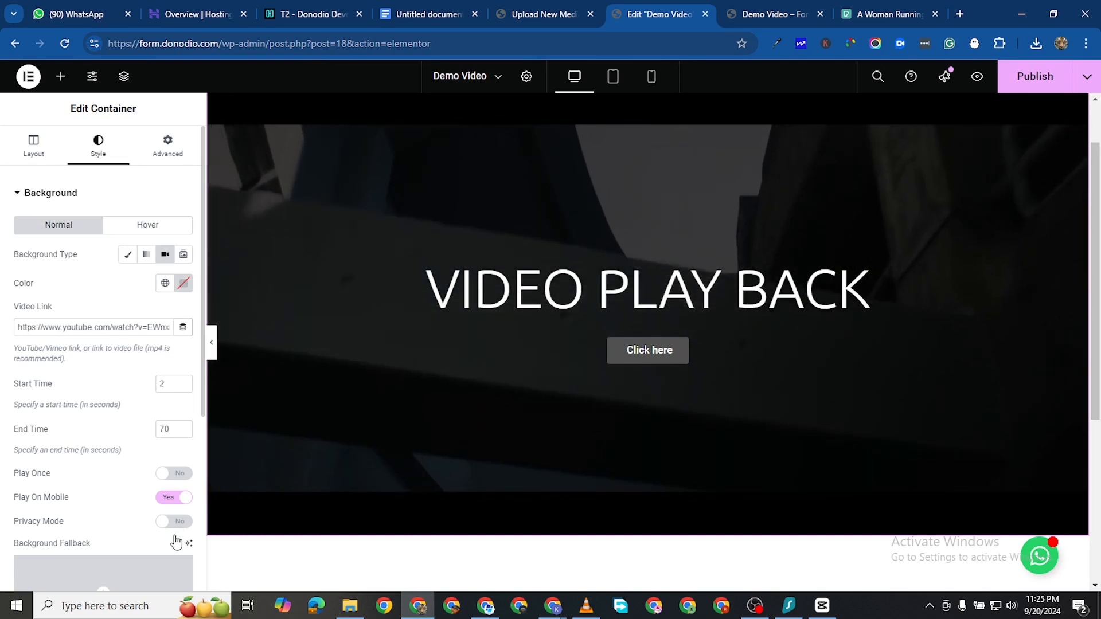
left_click(174, 522)
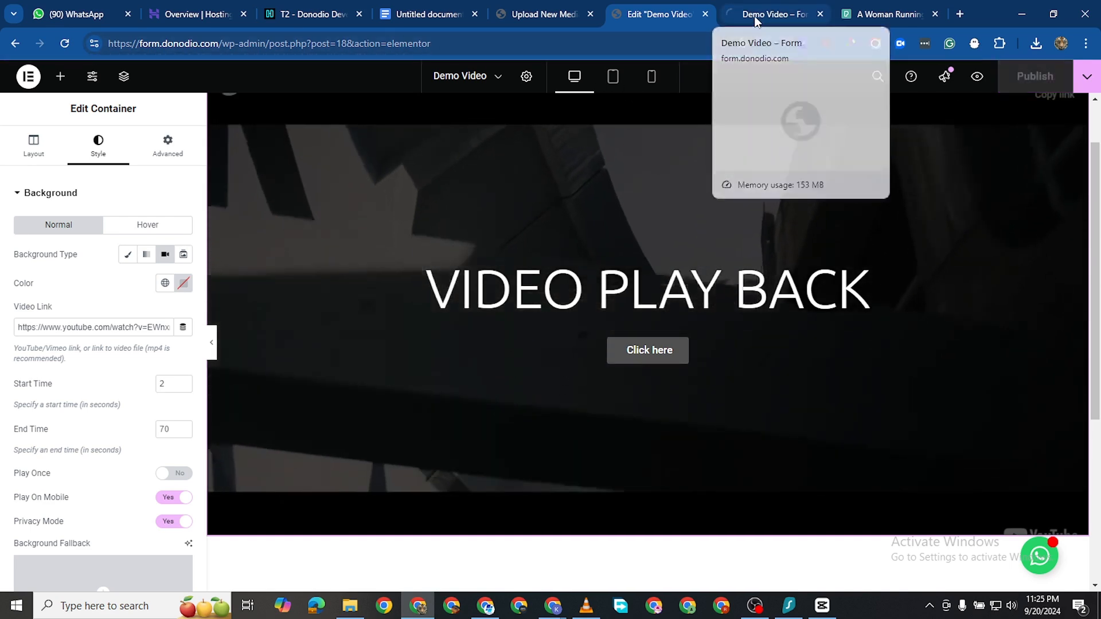
Publish the updated page and check the YouTube background video in its preview.
left_click(755, 16)
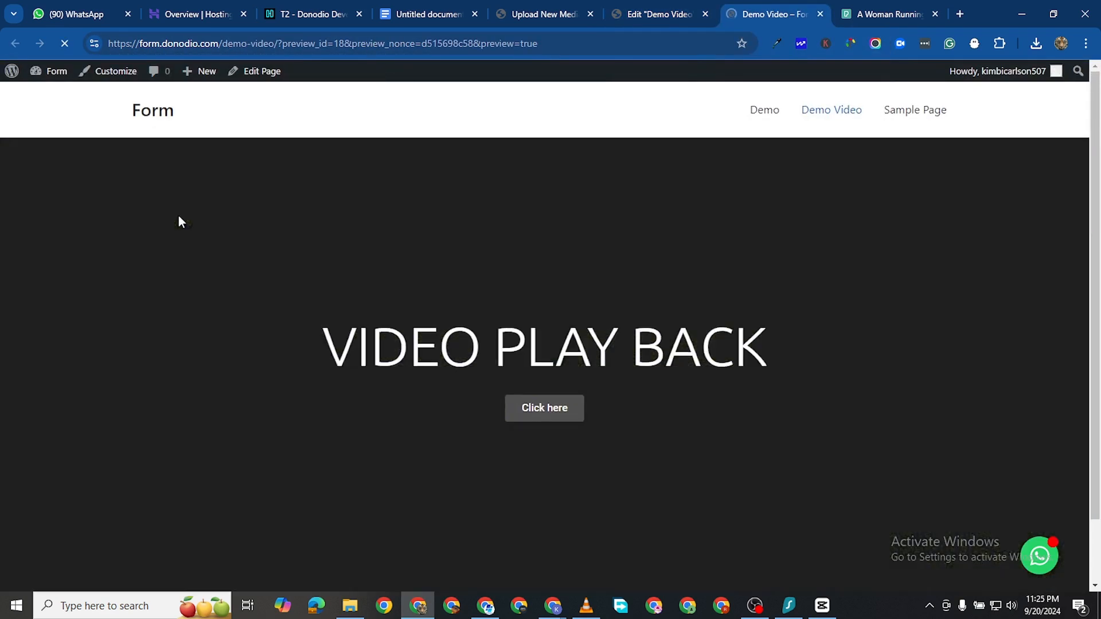
scroll(377, 313, "down", 1)
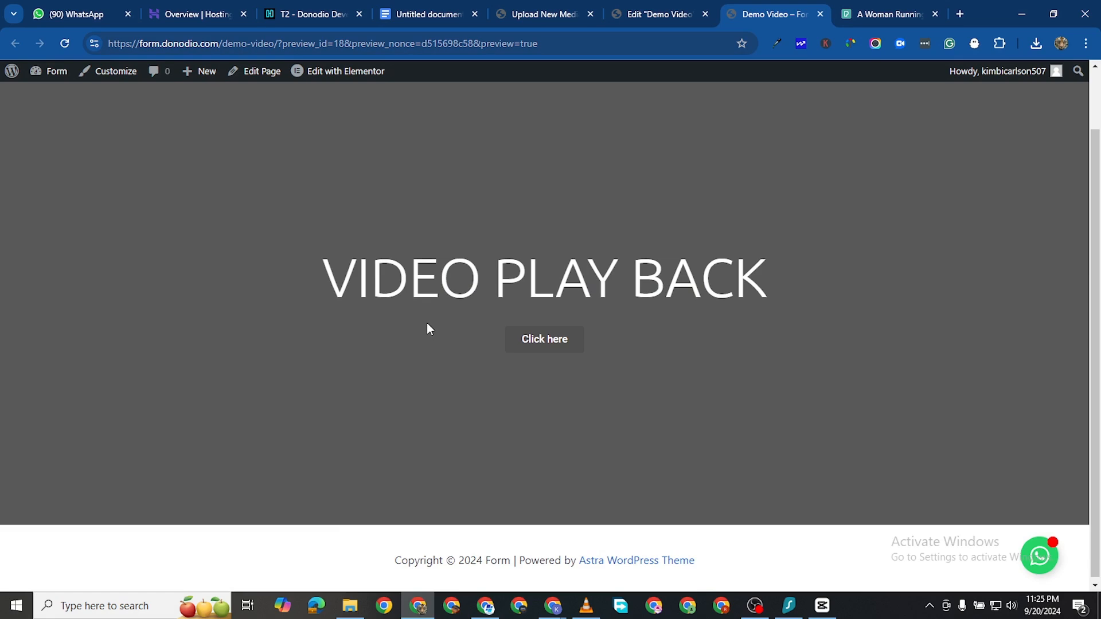
scroll(425, 327, "up", 1)
scroll(402, 309, "down", 1)
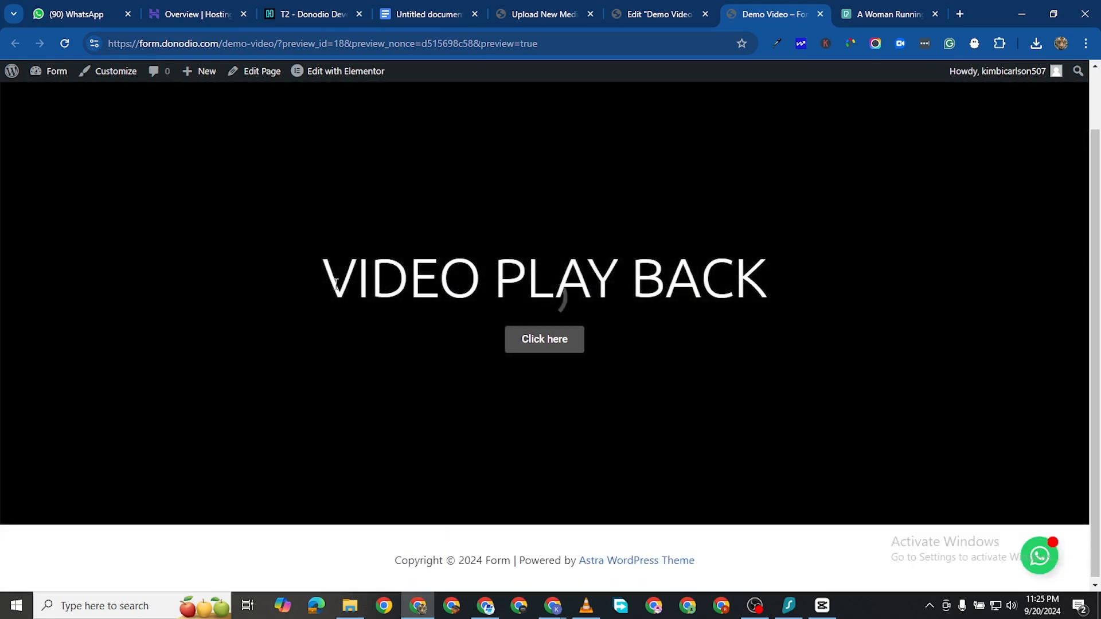
scroll(342, 339, "up", 1)
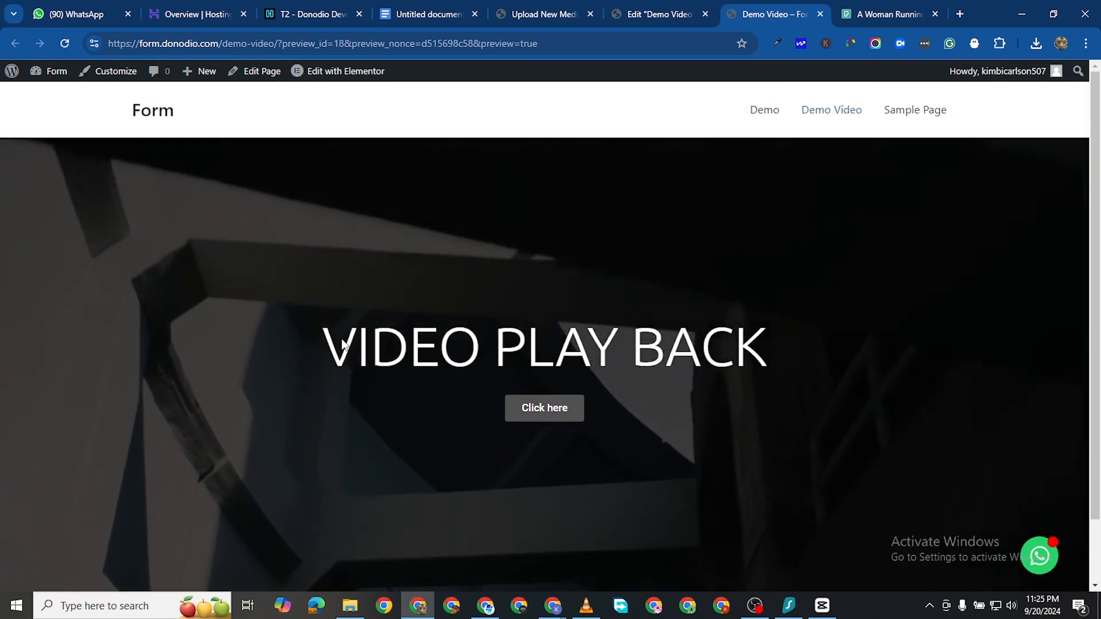
scroll(343, 345, "down", 1)
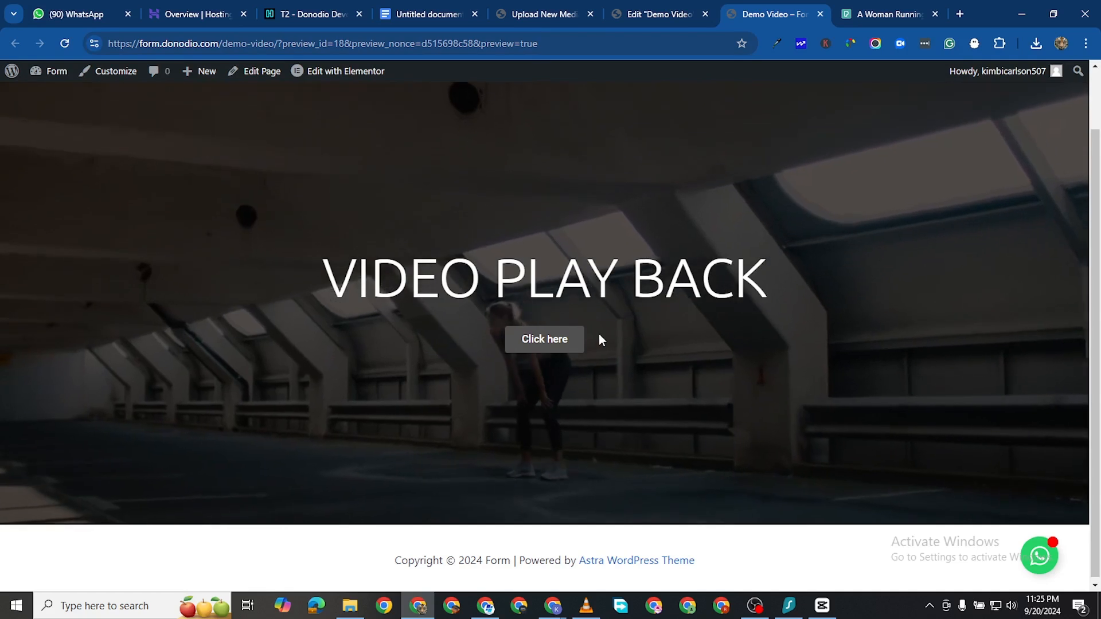
Return to the page editor and examine the YouTube background video in desktop and mobile portrait views.
left_click(616, 14)
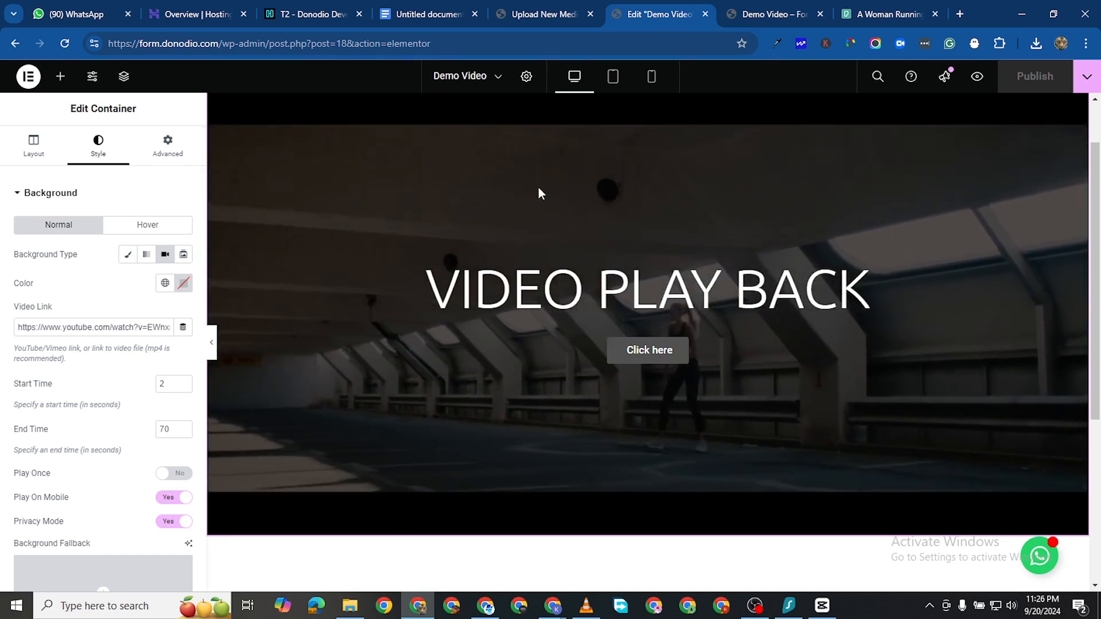
scroll(539, 194, "up", 1)
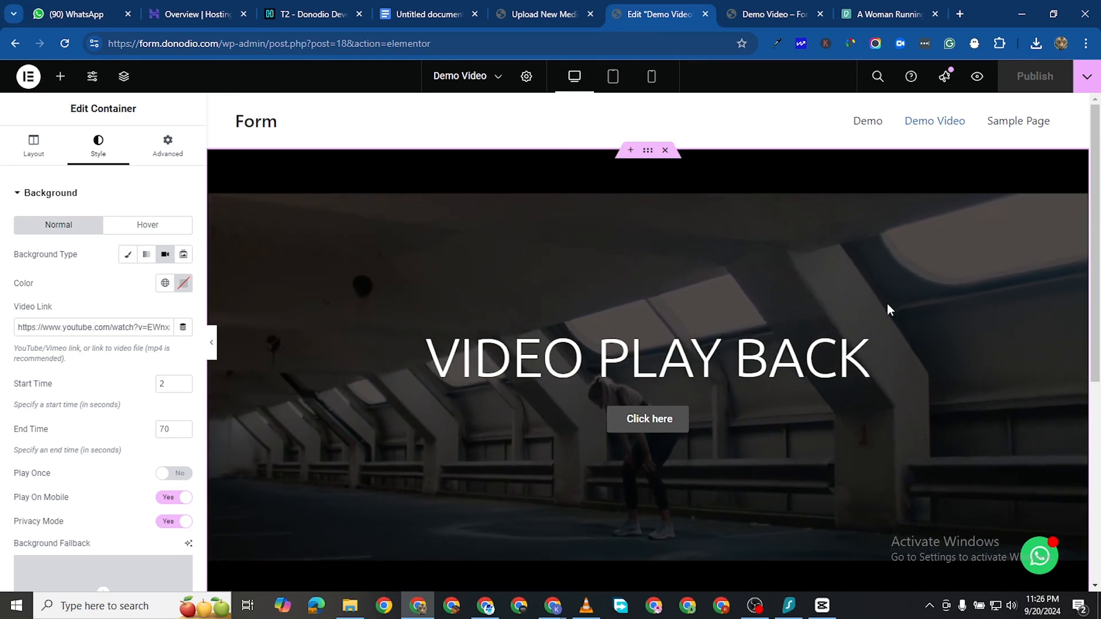
scroll(780, 367, "down", 1)
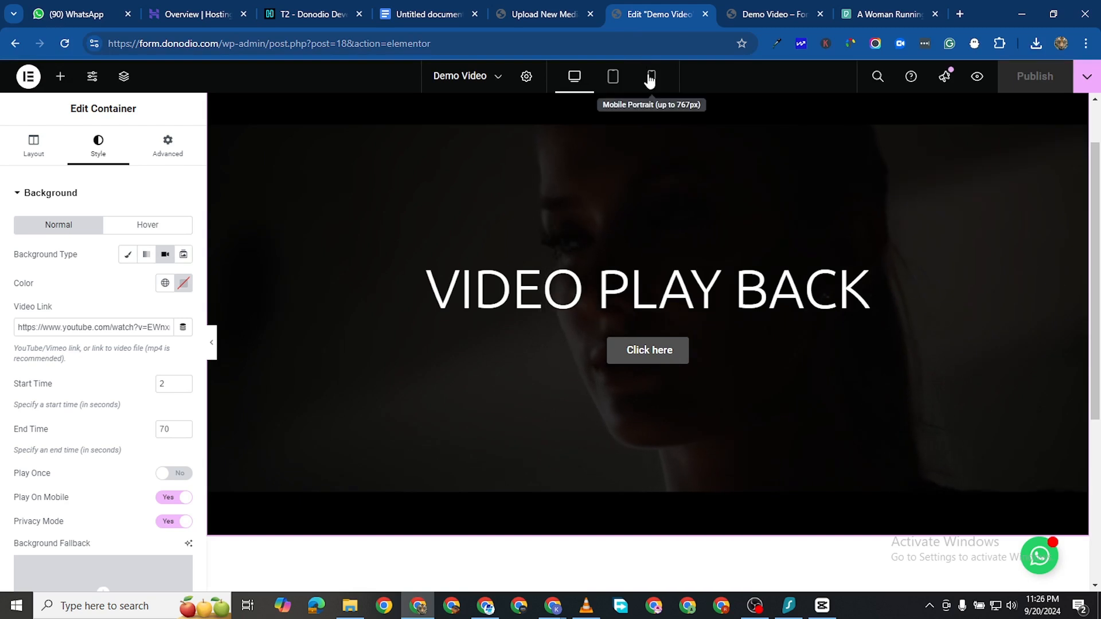
left_click(650, 78)
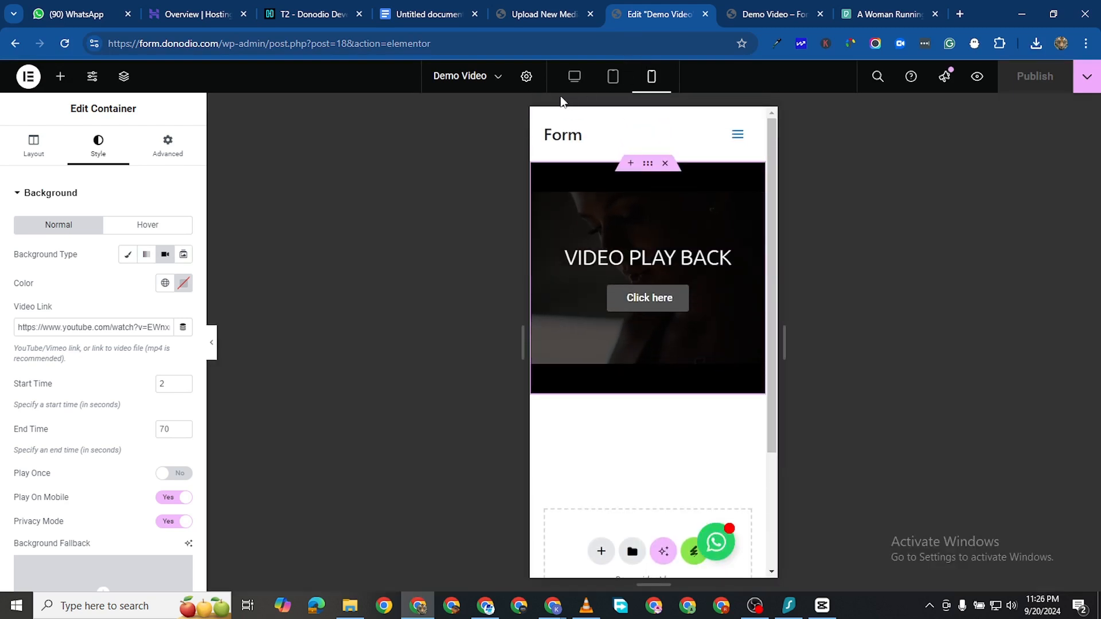